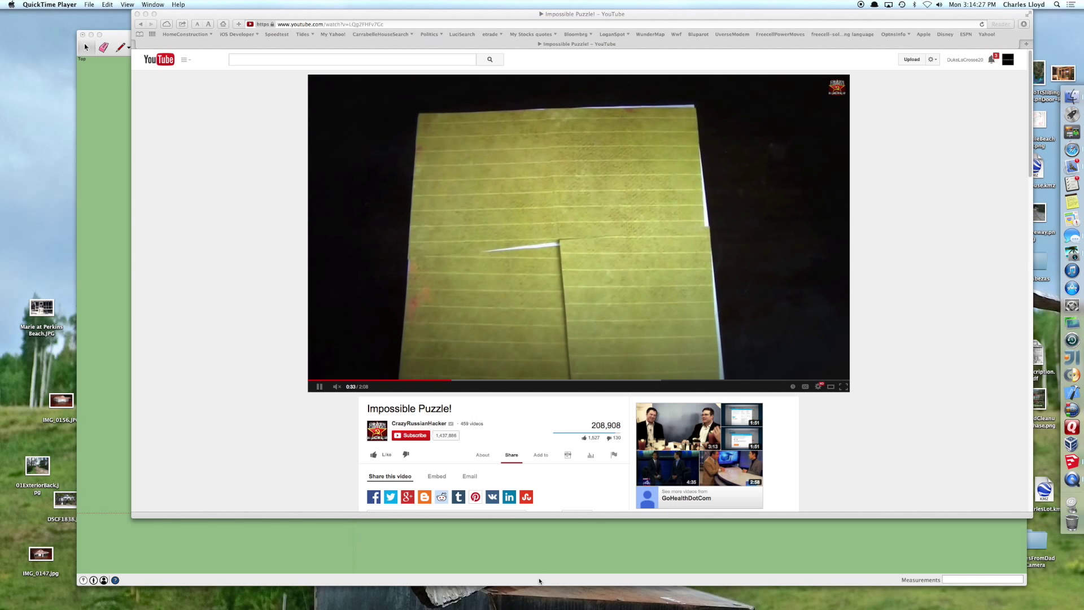
Step: Bring the empty Untitled SketchUp Make drawing to the front, leaving the YouTube video behind
left_click(539, 581)
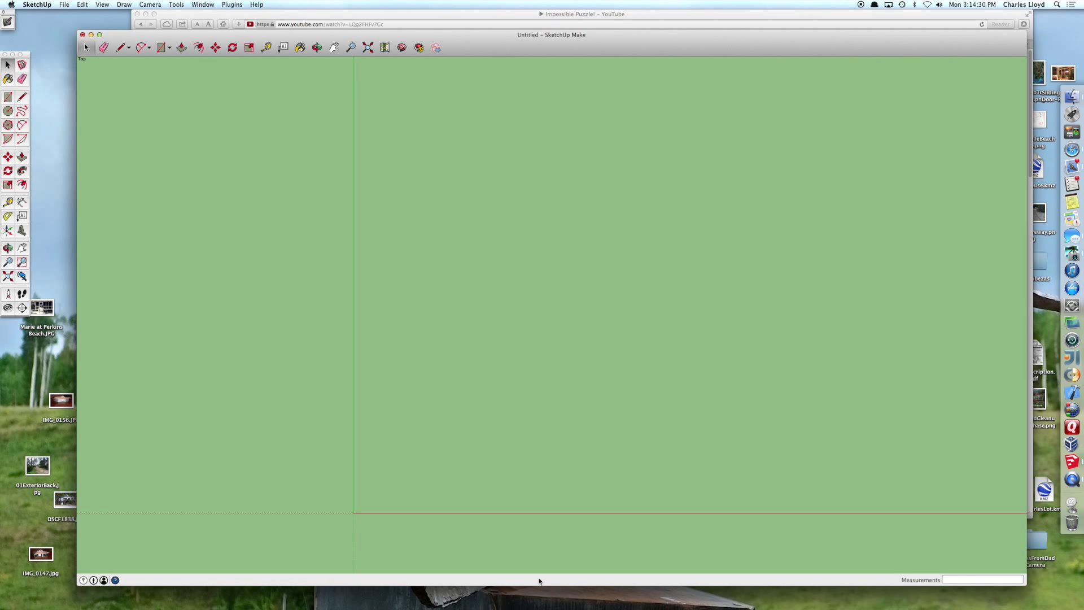
Step: Draw a 10 by 10 square starting at the origin
key("r")
left_click(354, 512)
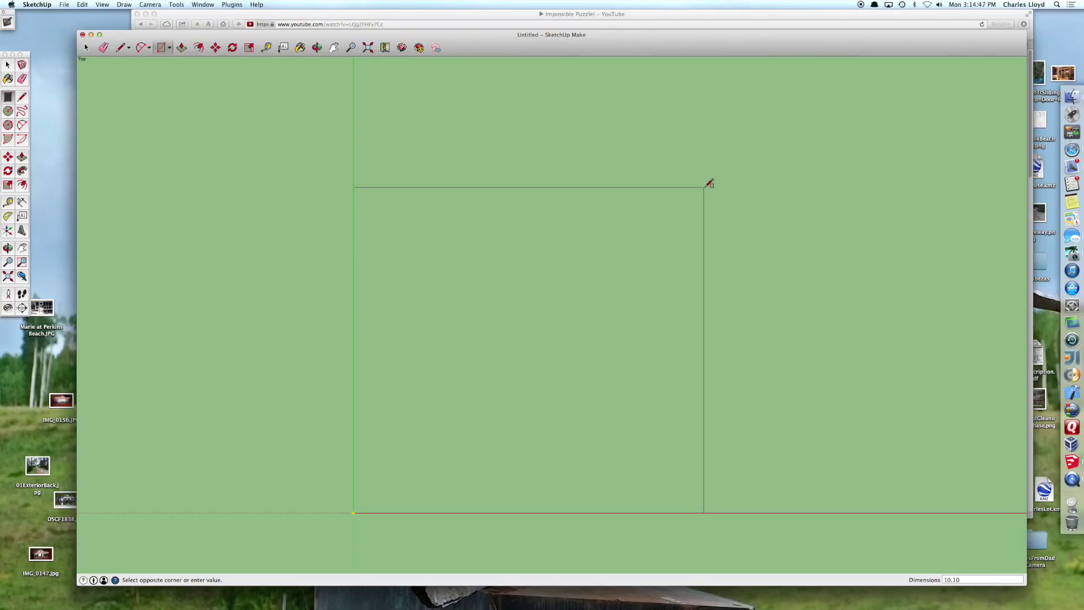
key("Return")
Step: Paint the square pale yellow with a colour swatch
key("space")
double_click(668, 220)
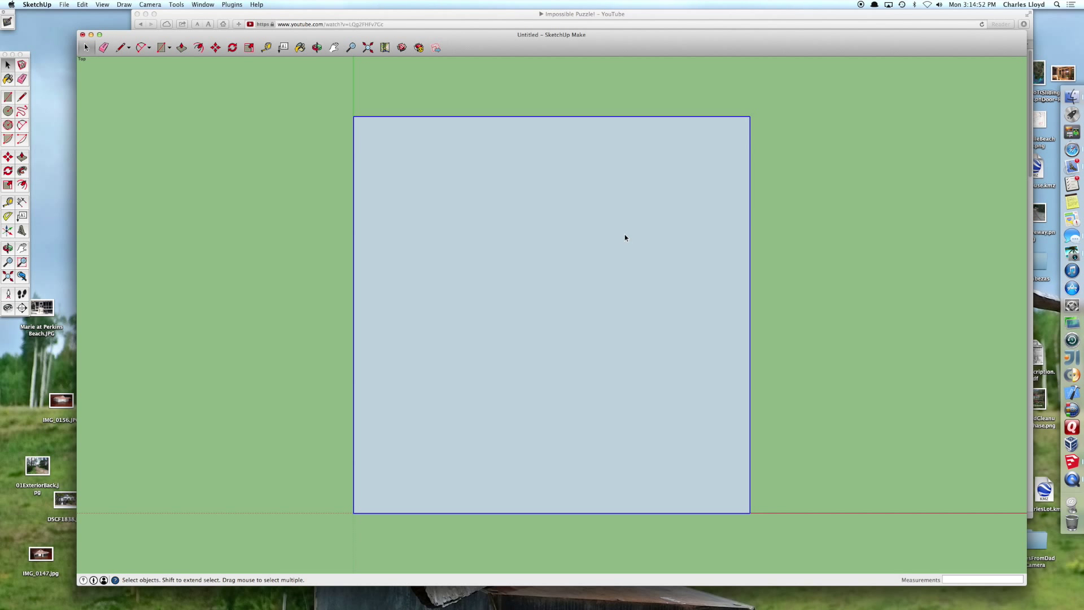
key("b")
scroll(226, 198, "up", 10)
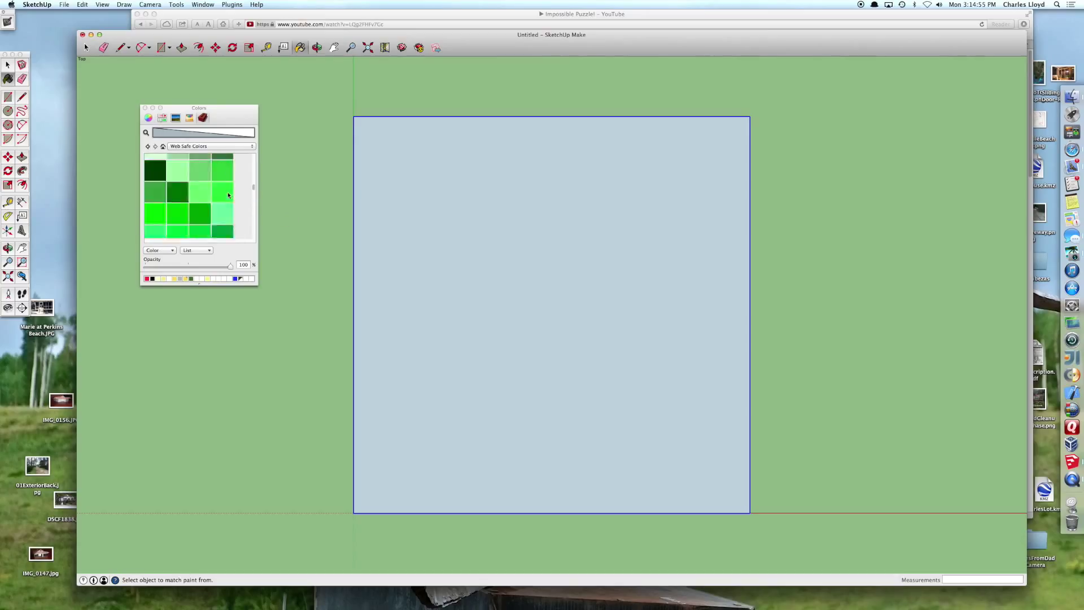
scroll(226, 197, "up", 2)
left_click(200, 190)
left_click(542, 249)
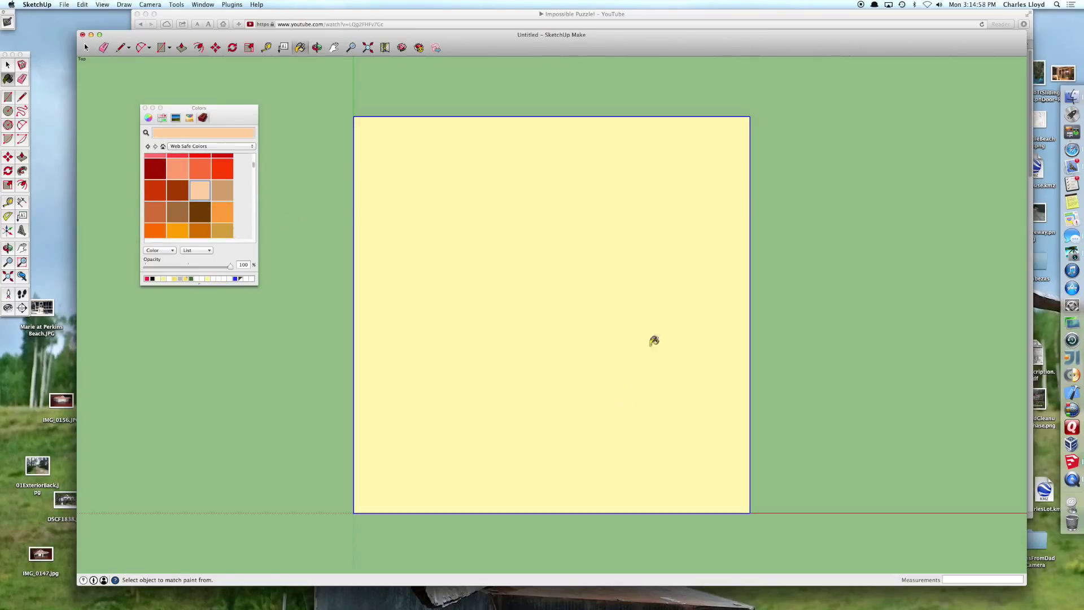
Step: Lock the square so it cannot move
key("space")
right_click(649, 322)
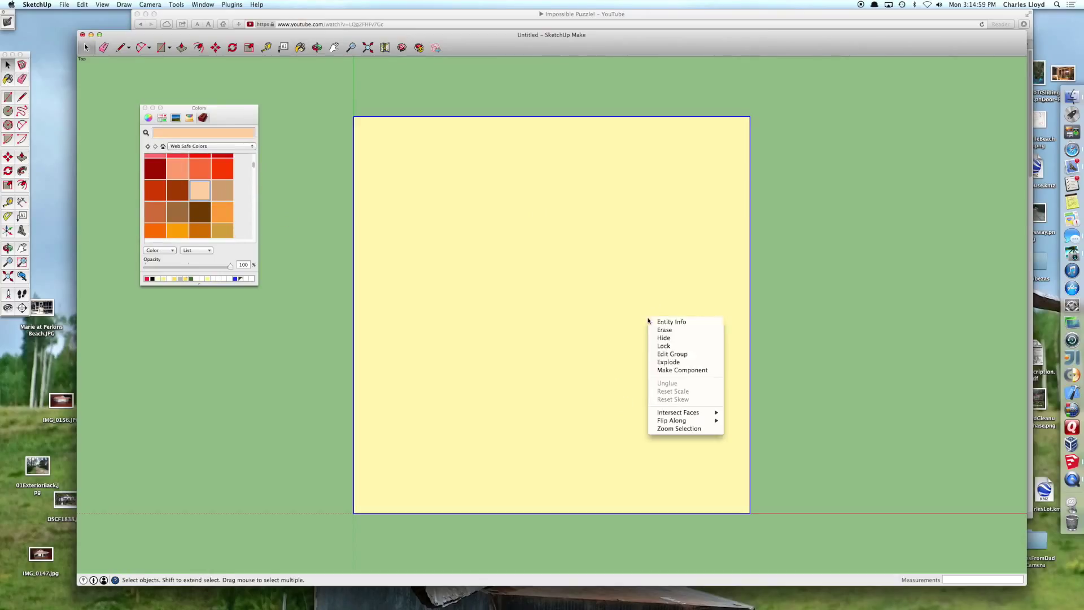
left_click(672, 349)
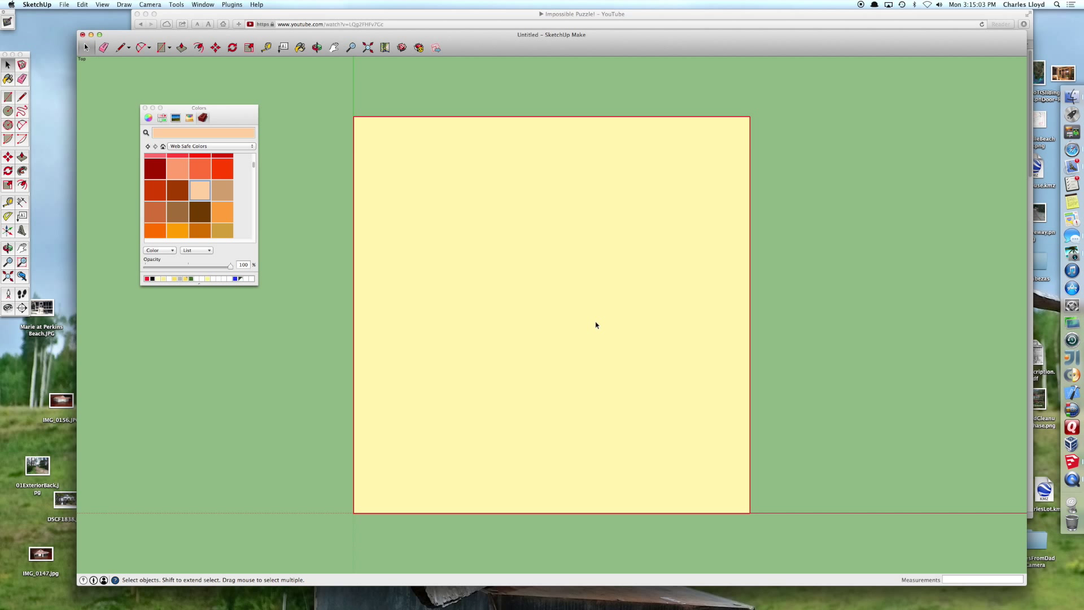
Step: Draw a second 10-inch square corner to corner over the locked one
key("r")
left_click(354, 117)
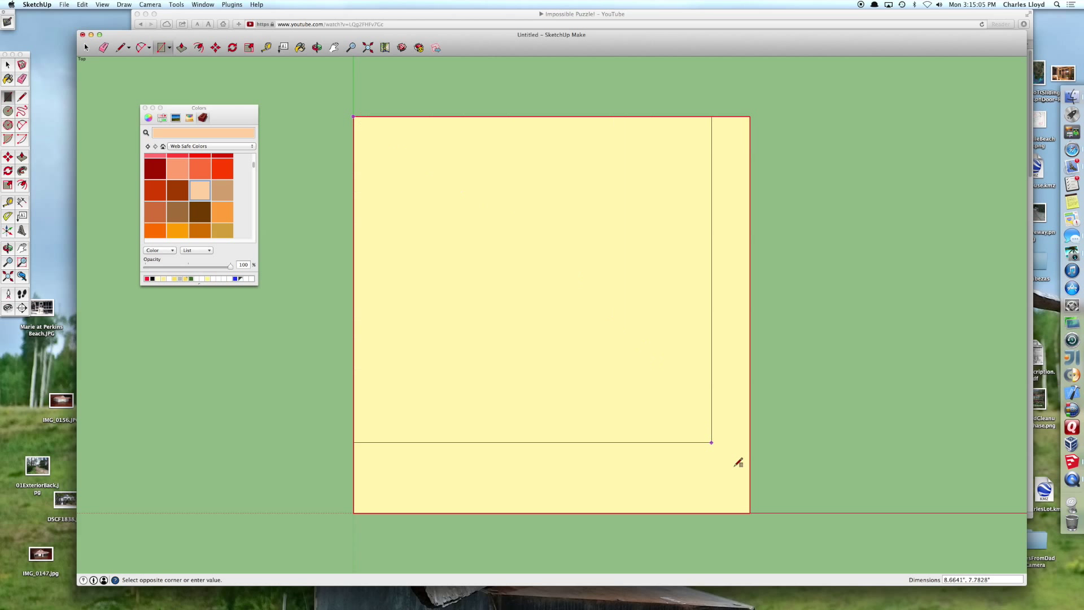
left_click(749, 512)
left_click(354, 117)
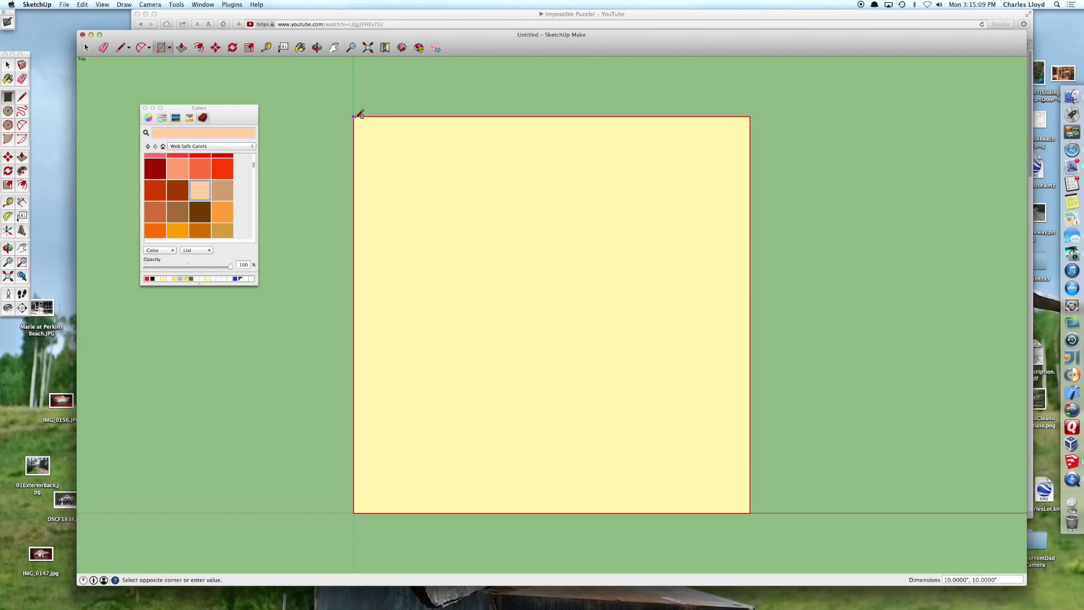
left_click(750, 512)
key("space")
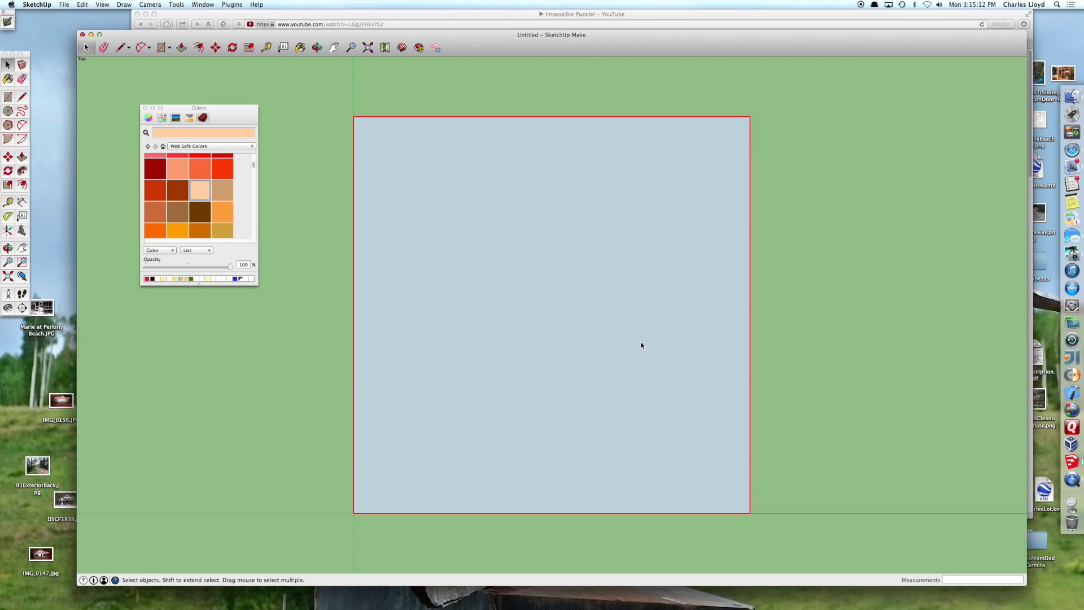
Step: Draw vertical and horizontal midpoint-to-midpoint lines dividing it into four quarters
key("l")
left_click(552, 117)
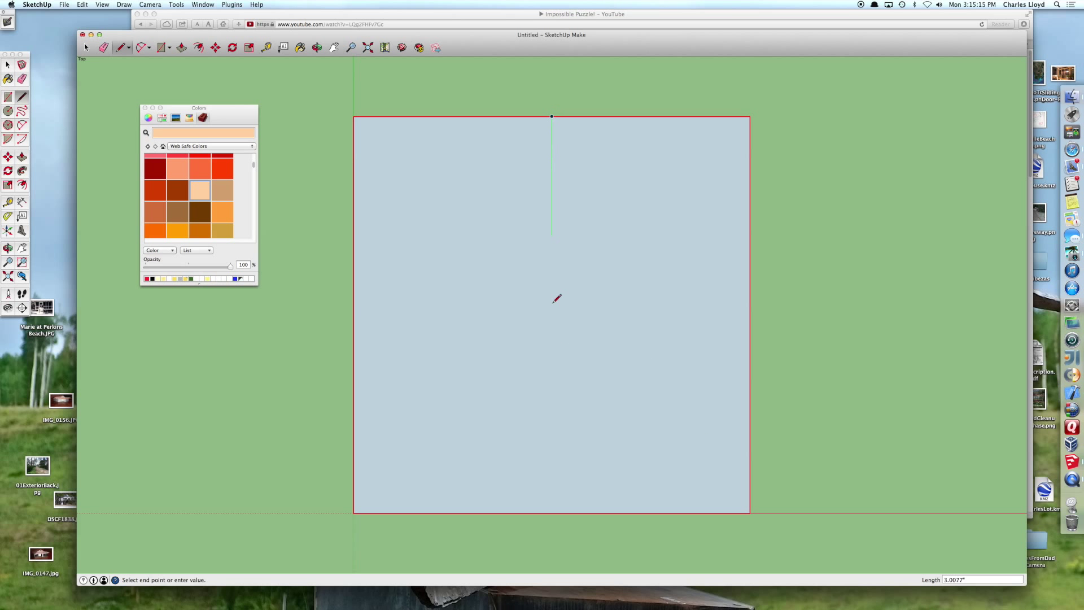
left_click(553, 512)
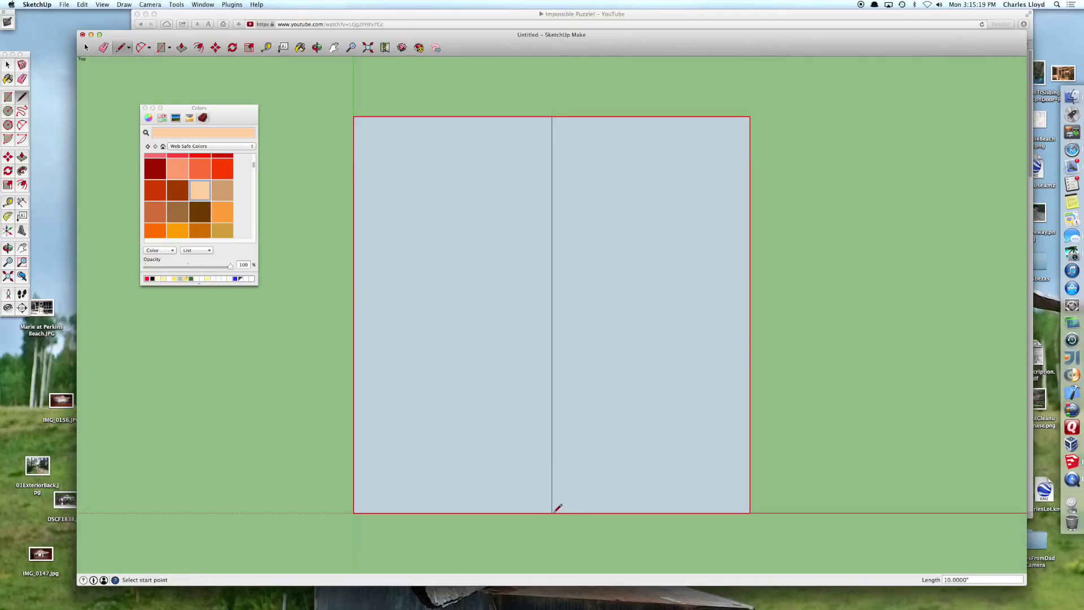
left_click(355, 315)
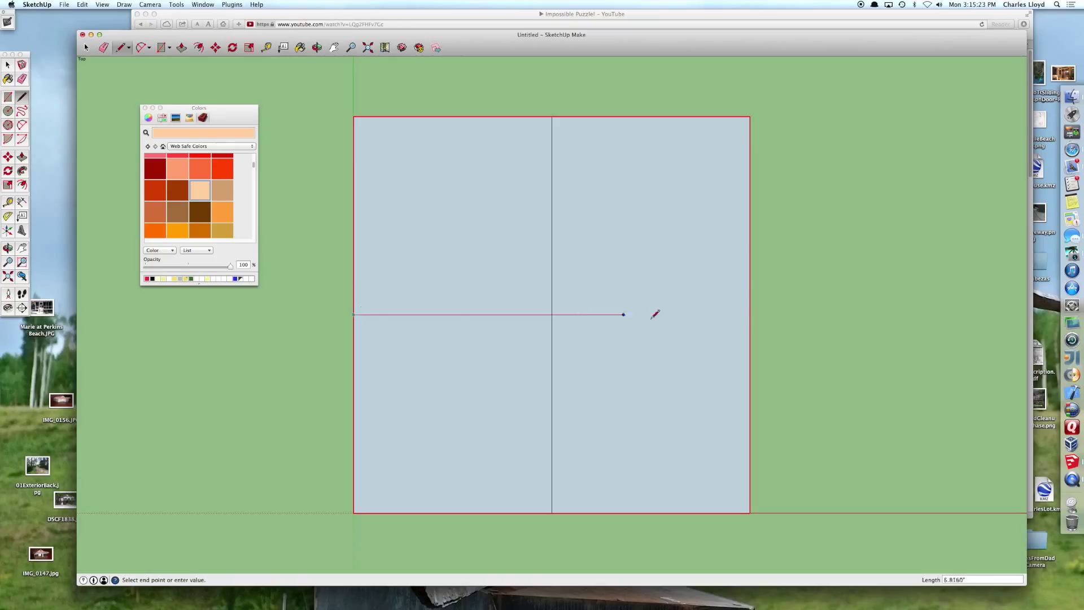
left_click(750, 315)
key("space")
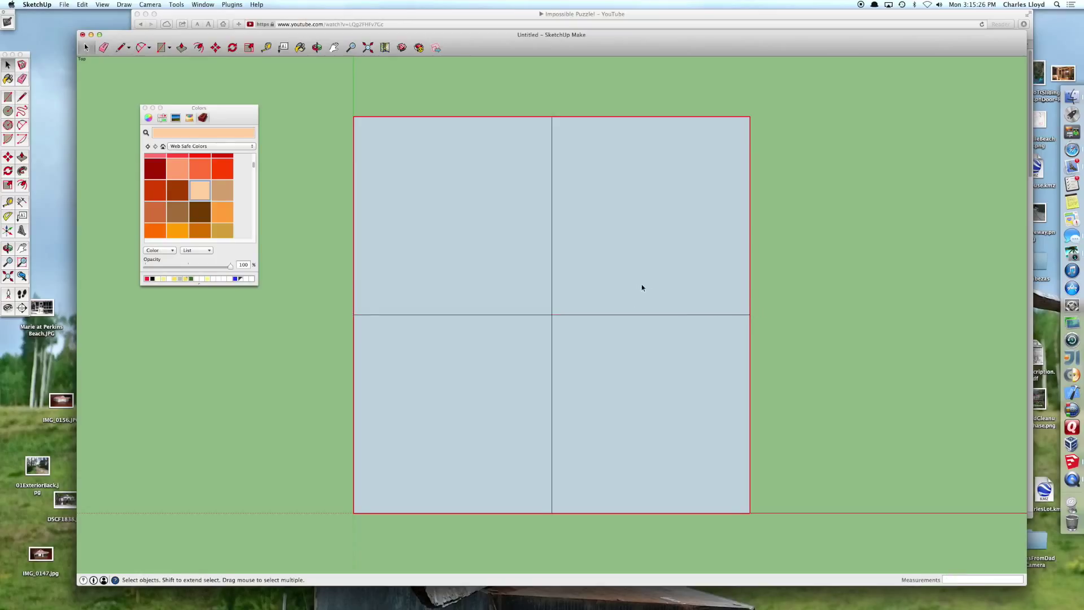
Step: Place guides 0.5" either side of the vertical and horizontal centre lines
key("t")
left_click(552, 140)
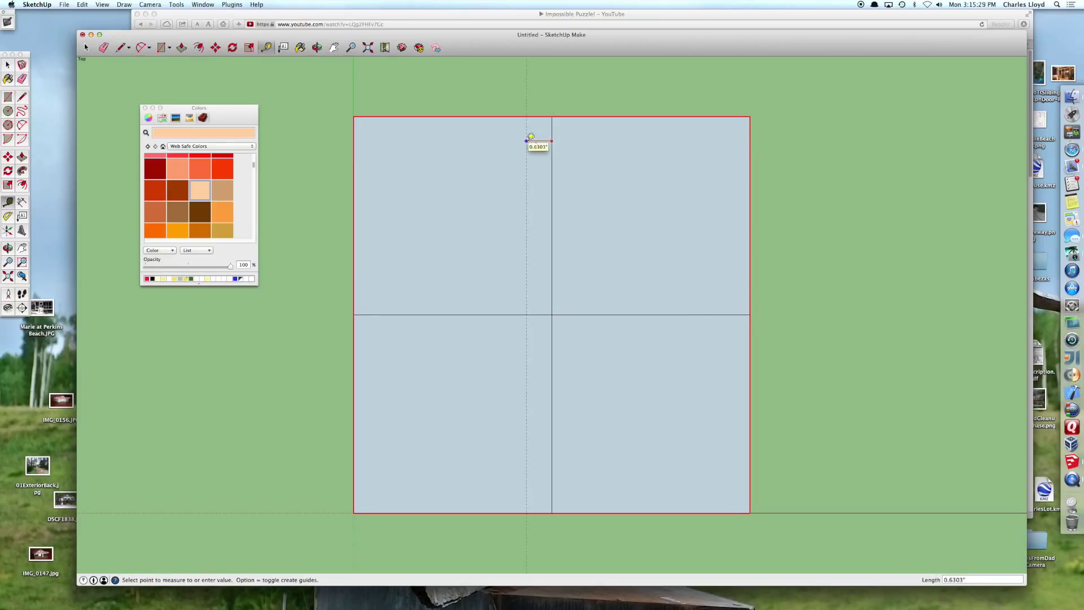
type(".5")
key("Return")
left_click(553, 134)
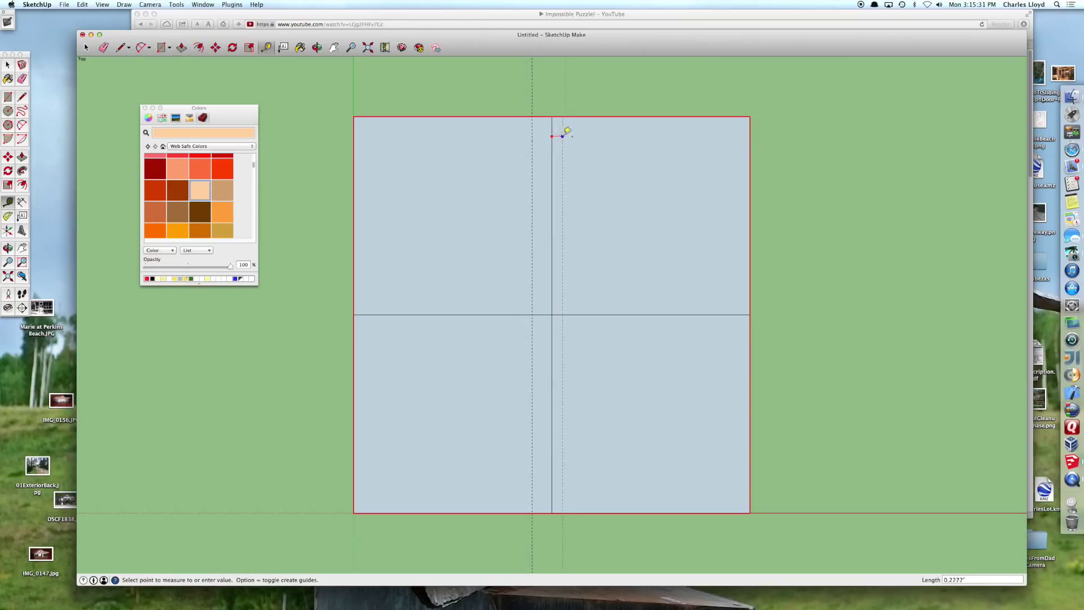
type(".5")
key("Return")
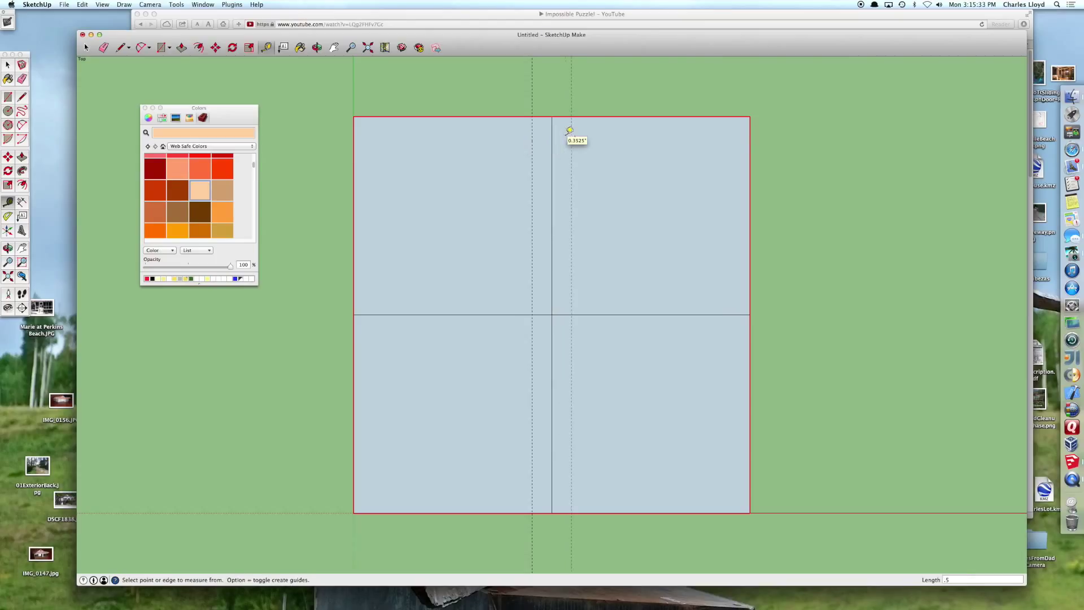
left_click(724, 314)
type(".5")
key("Return")
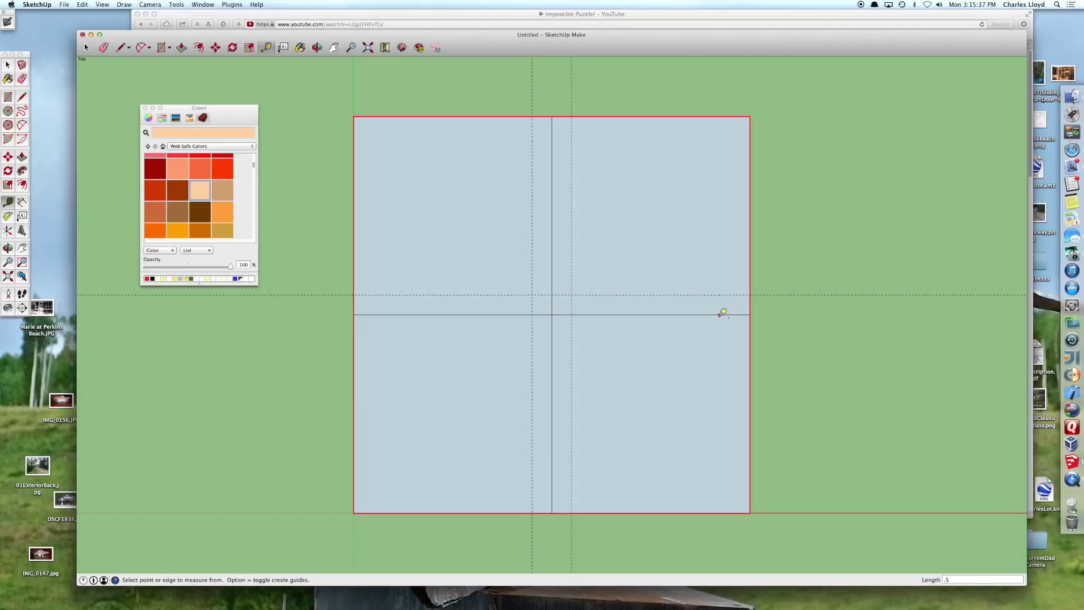
left_click(721, 311)
left_click(721, 336)
Step: Draw two slanted lines between opposite guide intersections across the square
key("l")
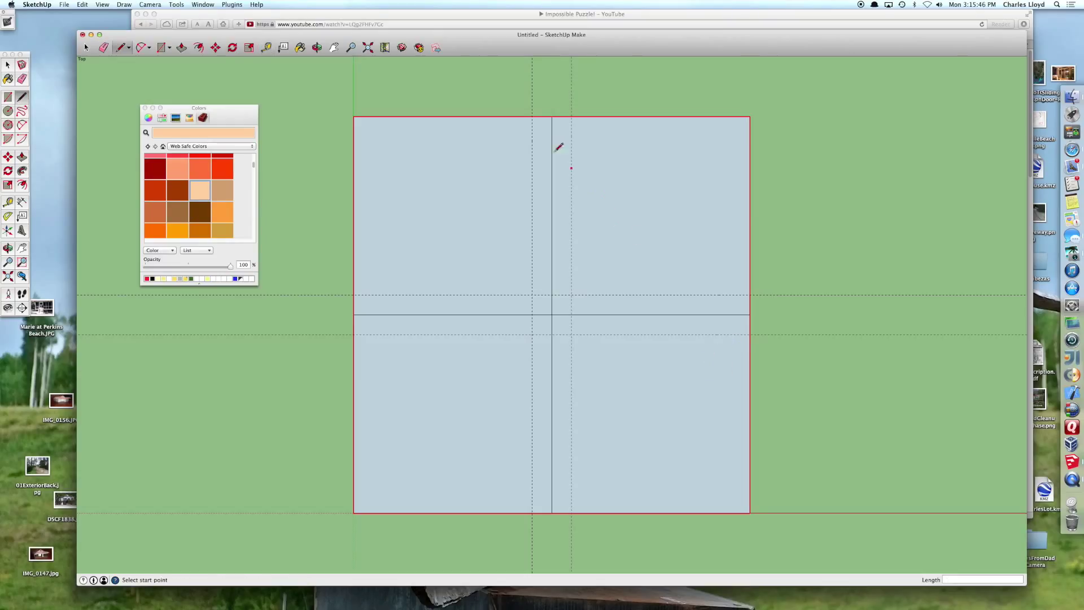
left_click(532, 117)
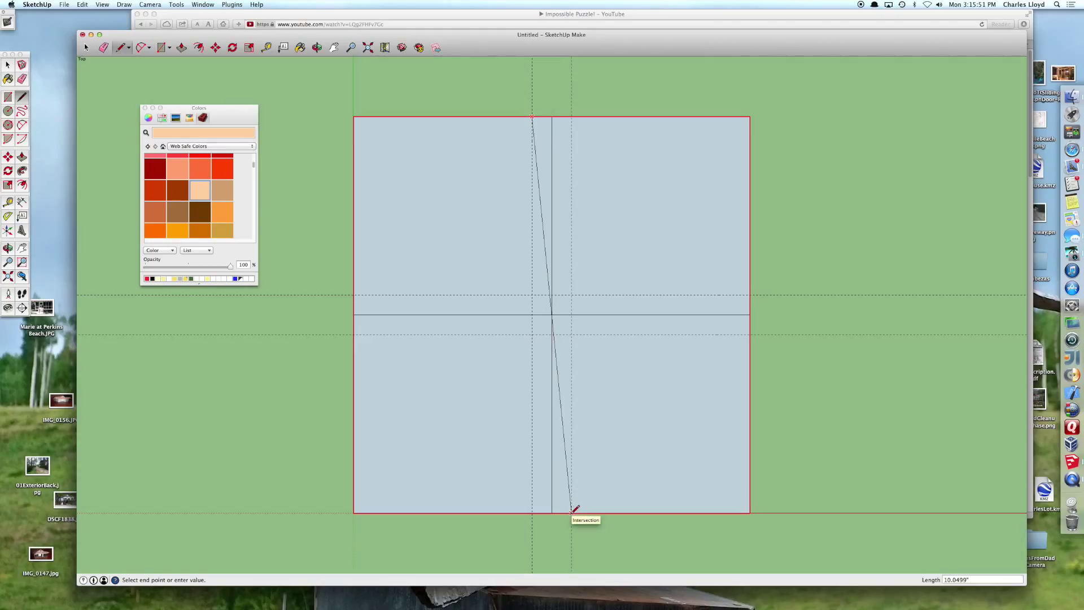
left_click(572, 511)
left_click(750, 295)
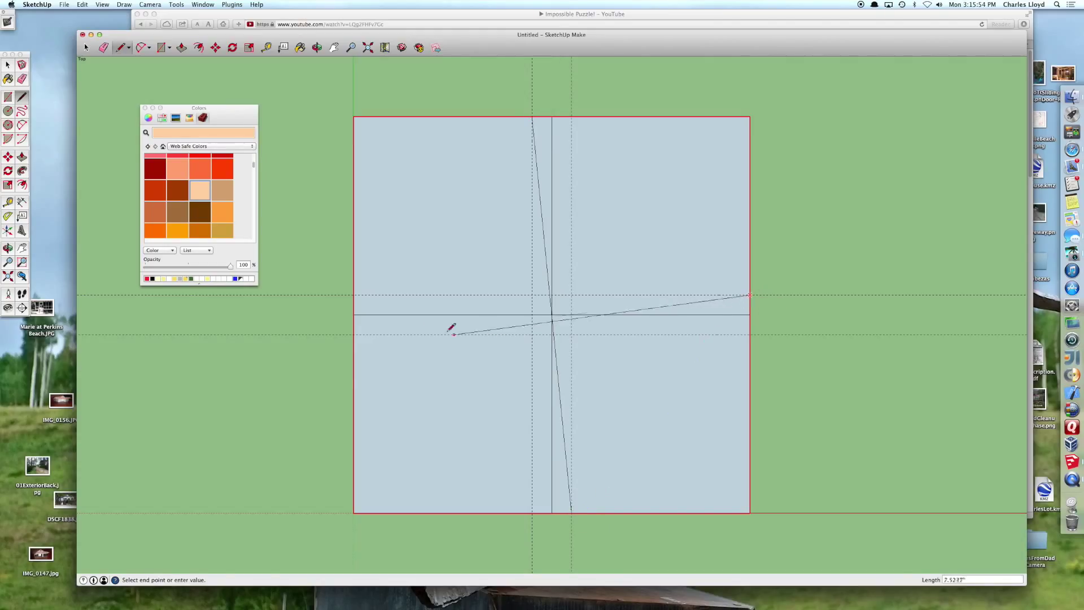
left_click(354, 334)
key("space")
Step: Erase the guides and the straight vertical and horizontal centre lines
key("e")
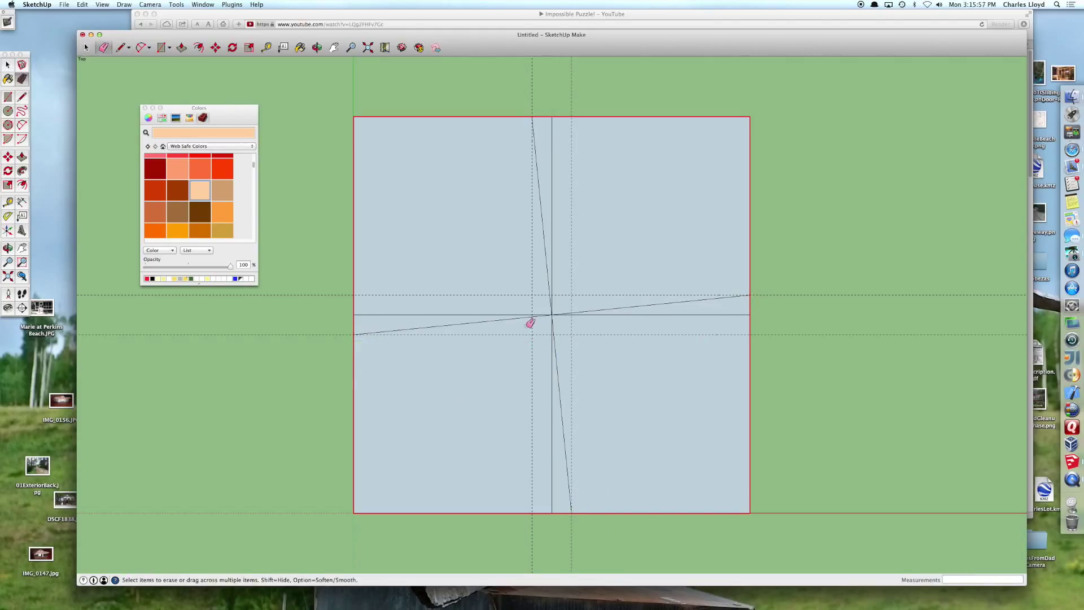
left_click(532, 334)
left_click(533, 348)
left_click(554, 416)
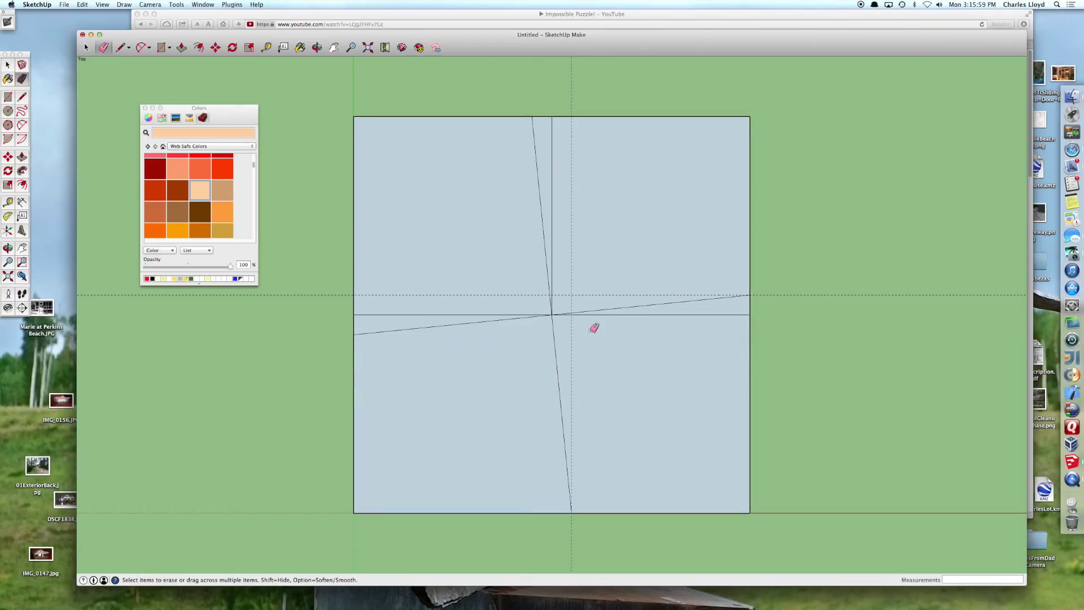
mouse_move(585, 317)
left_mouse_down()
mouse_move(624, 310)
mouse_move(572, 281)
left_mouse_up()
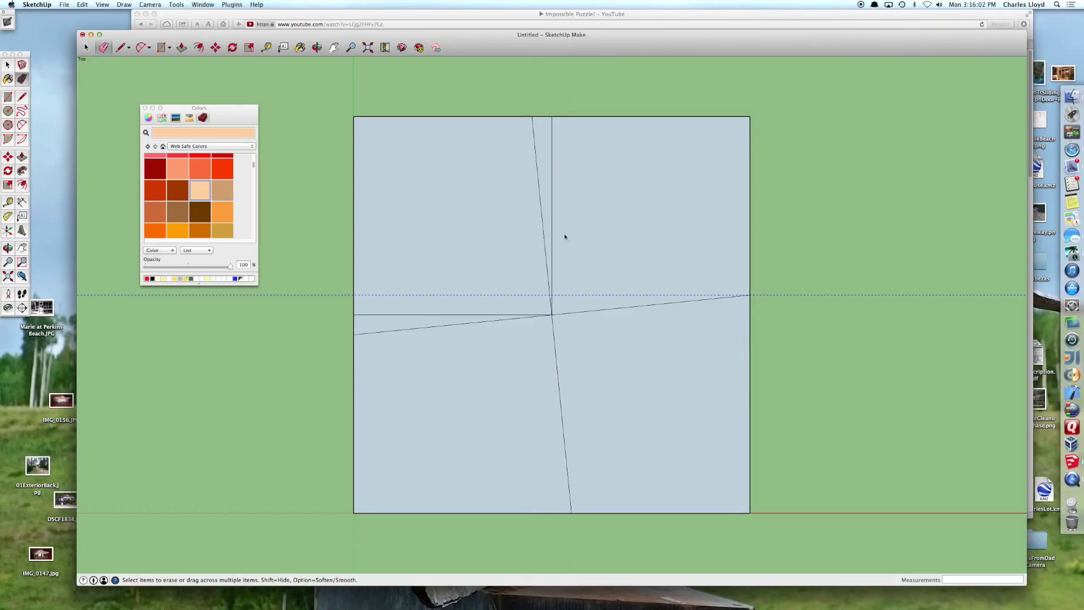
left_click_drag(565, 237, 554, 196)
mouse_move(455, 326)
left_mouse_down()
mouse_move(403, 320)
mouse_move(432, 298)
left_mouse_up()
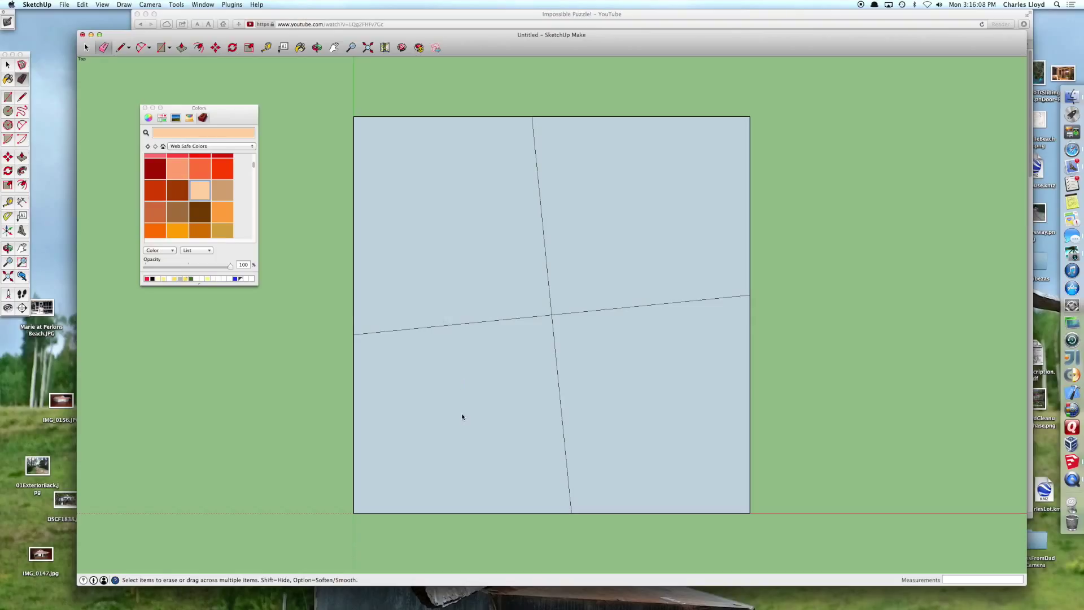
Step: Draw short horizontal reference lines in the upper-left and upper-right quarters
key("l")
left_click(412, 200)
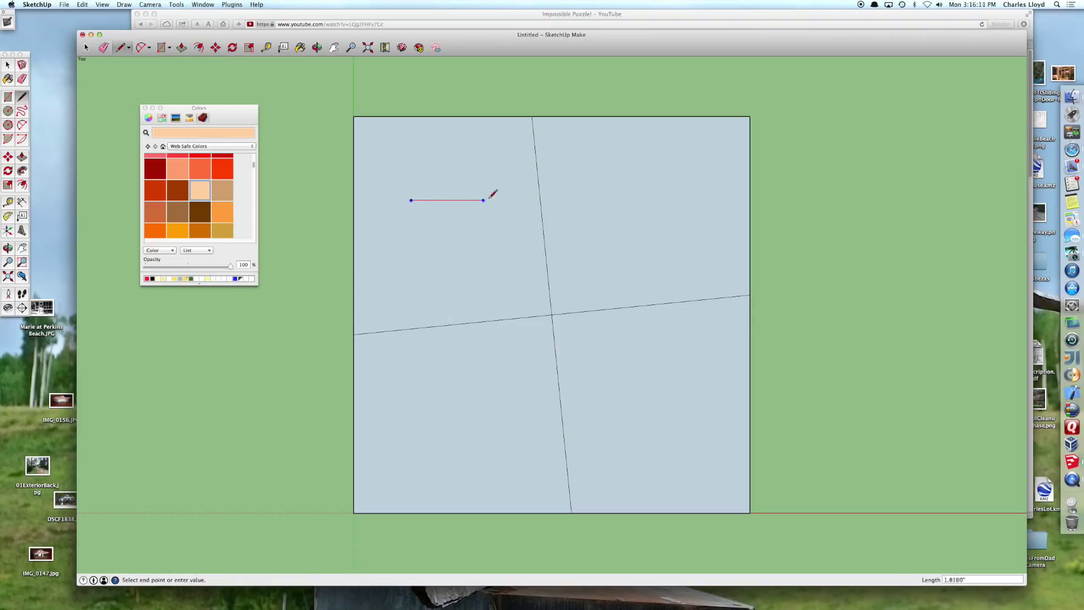
left_click(491, 200)
key("space")
key("l")
left_click(603, 200)
left_click(688, 200)
Step: Draw short horizontal reference lines in the lower-right and lower-left quarters
key("Escape")
left_click(603, 412)
left_click(710, 411)
key("space")
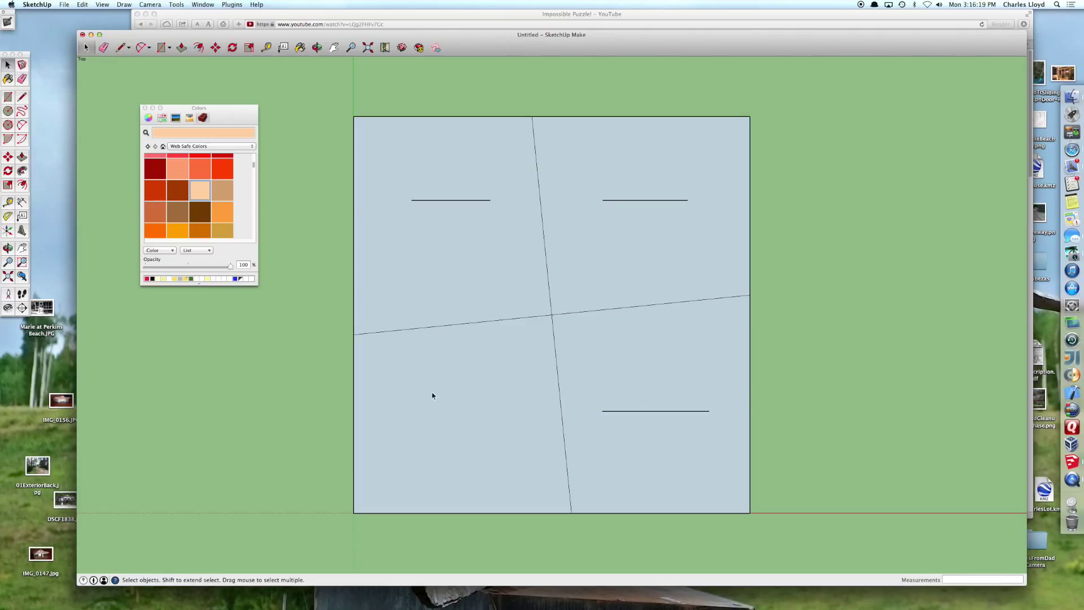
key("l")
left_click(421, 411)
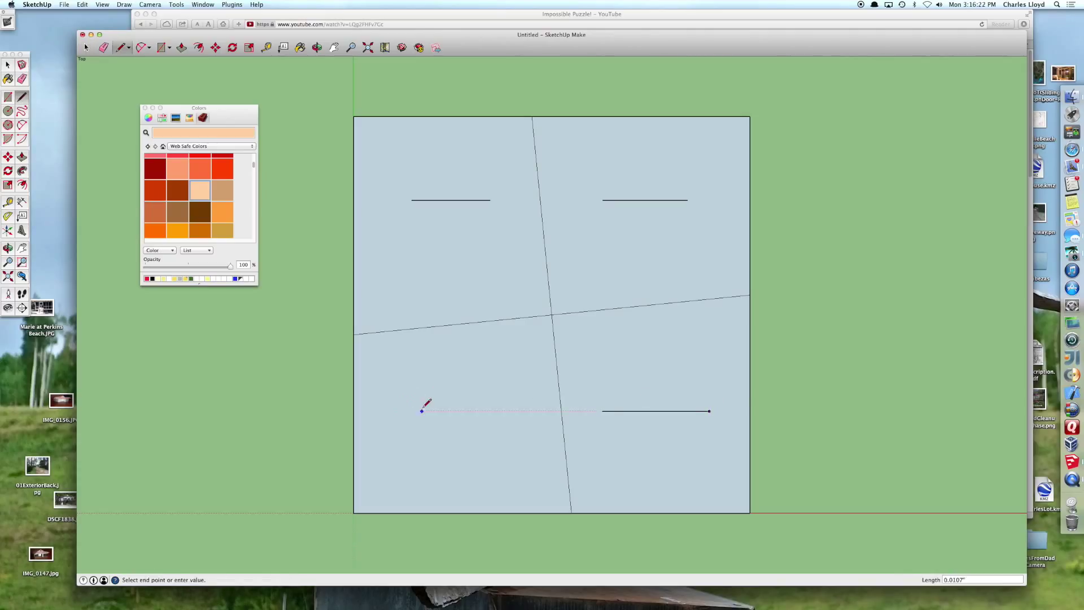
left_click(524, 411)
key("space")
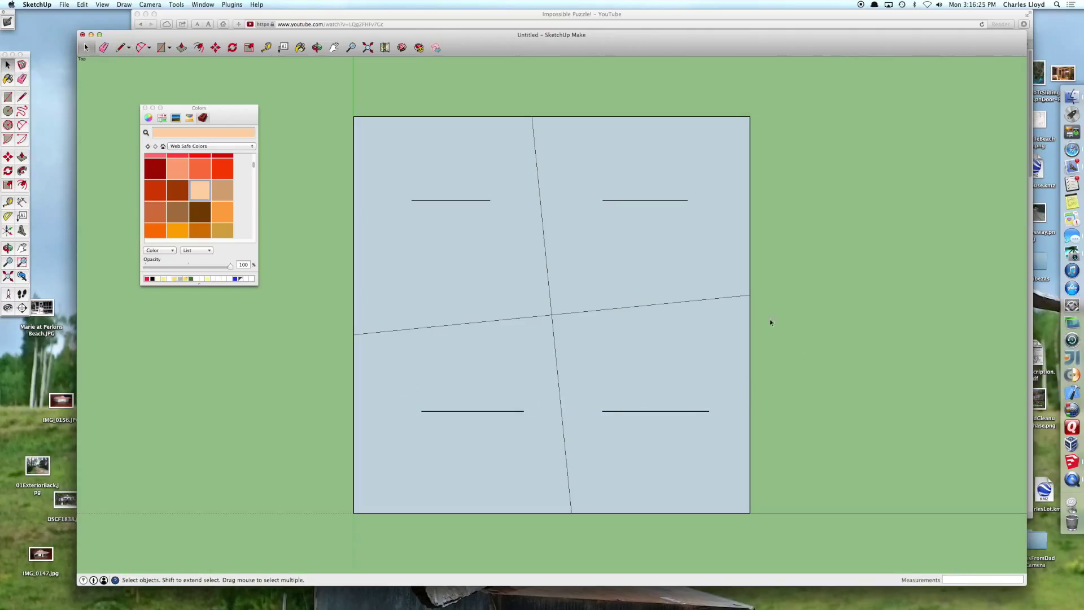
Step: Select the quadrant faces with their edges and make the lower-right one a group
double_click(671, 250)
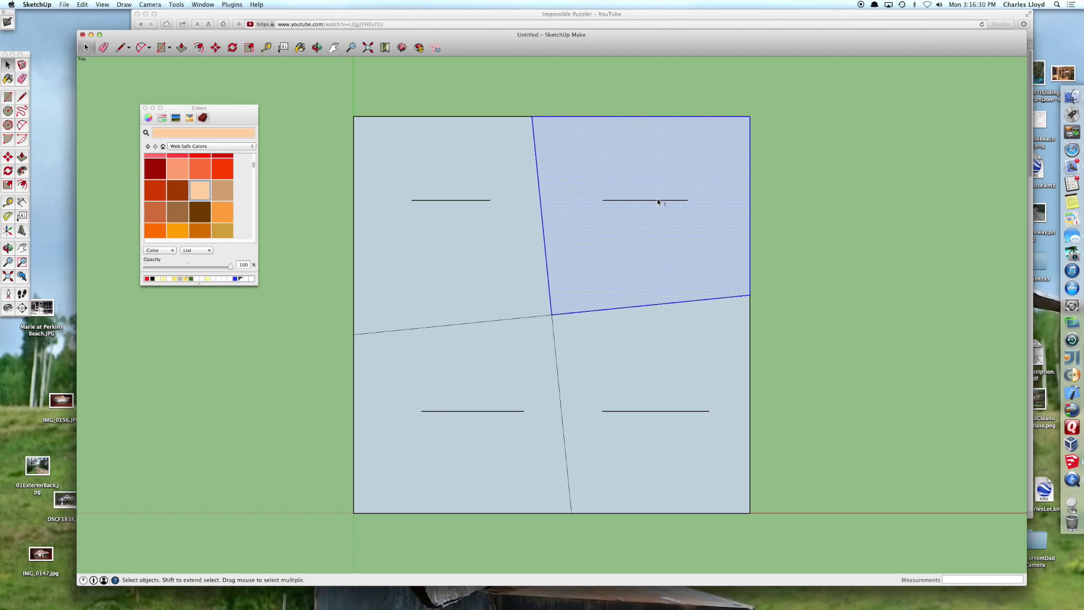
double_click(480, 261)
left_click(481, 201)
double_click(485, 408)
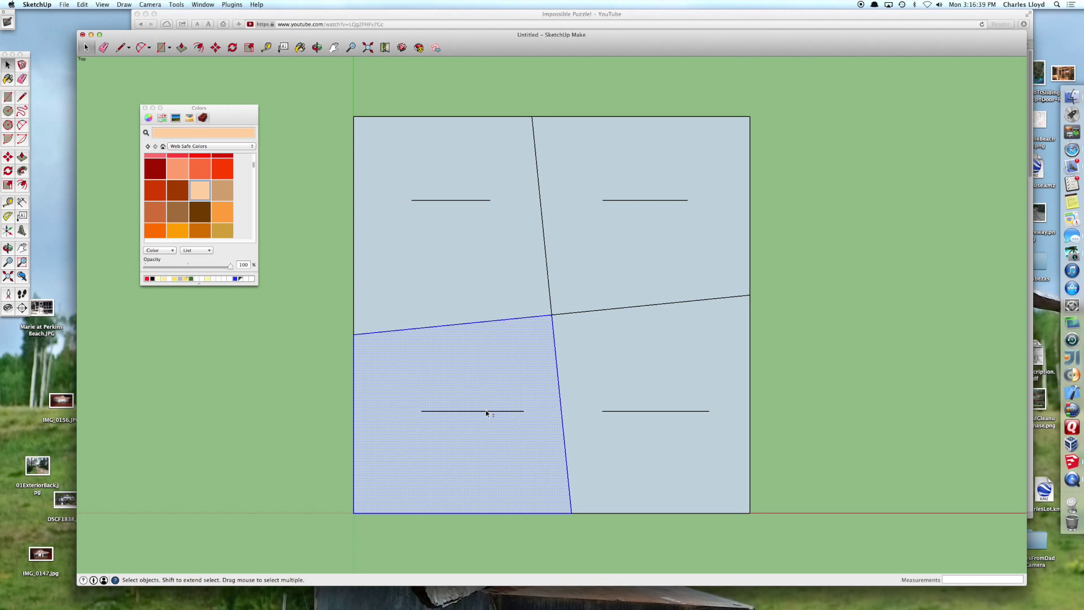
double_click(486, 419)
double_click(590, 414)
key("super+g")
Step: Paint the upper-left piece pale yellow
left_click(806, 358)
left_click(416, 237)
scroll(223, 199, "down", 5)
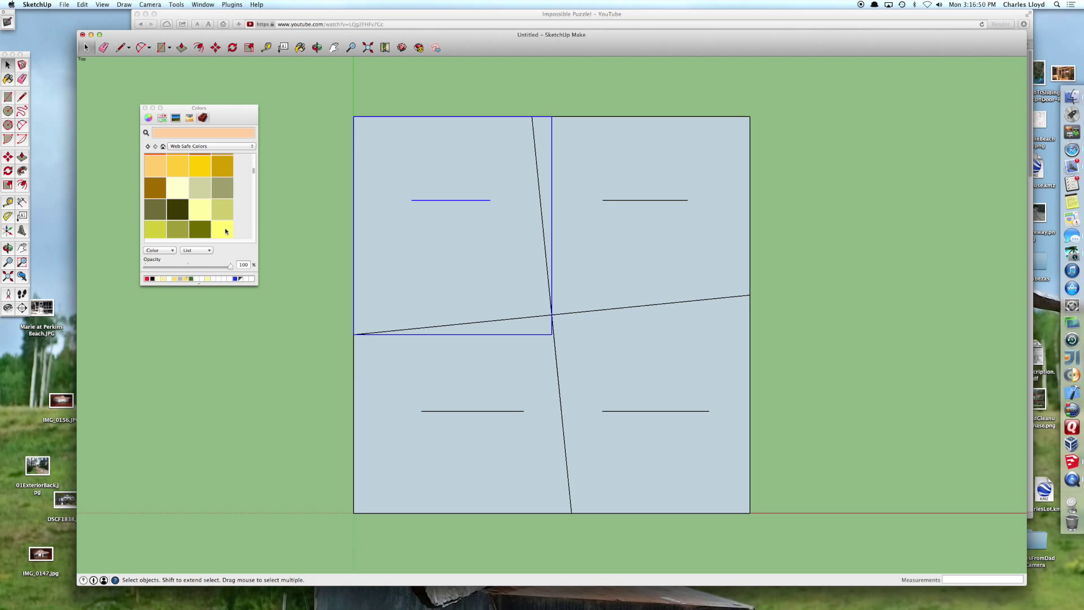
left_click(223, 227)
left_click(460, 235)
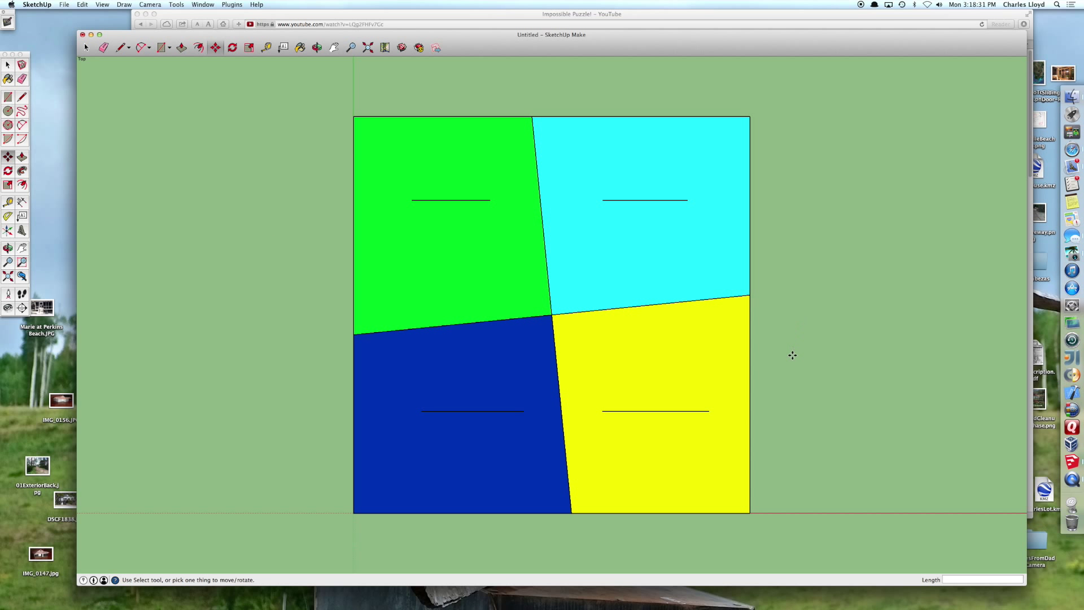
Step: Rotate the yellow, blue, green and cyan pieces -90°, then shift cyan 0.5" right
left_click(651, 318)
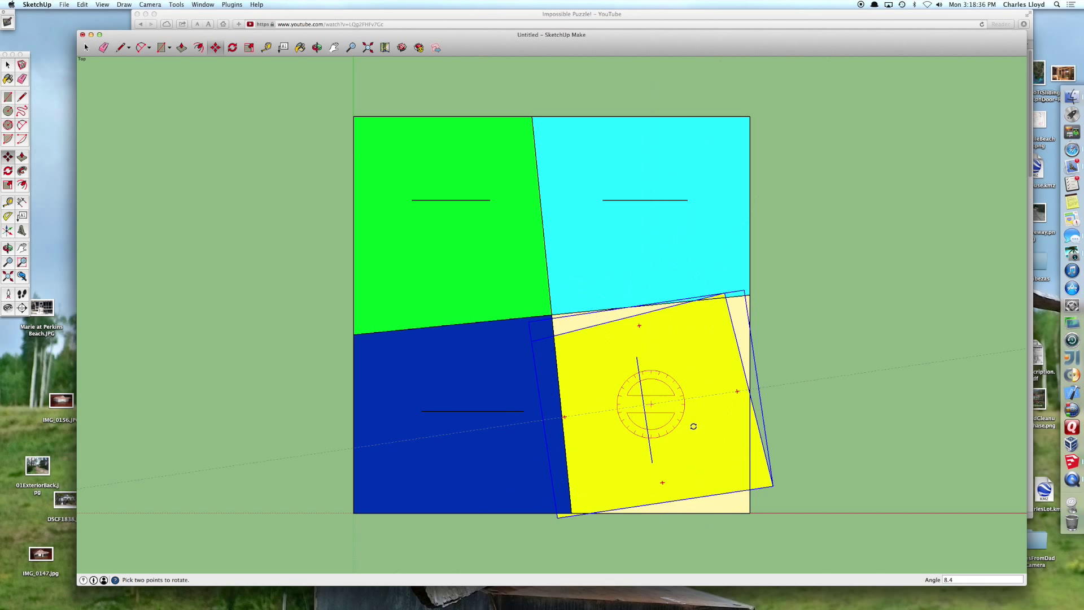
left_click(650, 466)
left_click(458, 336)
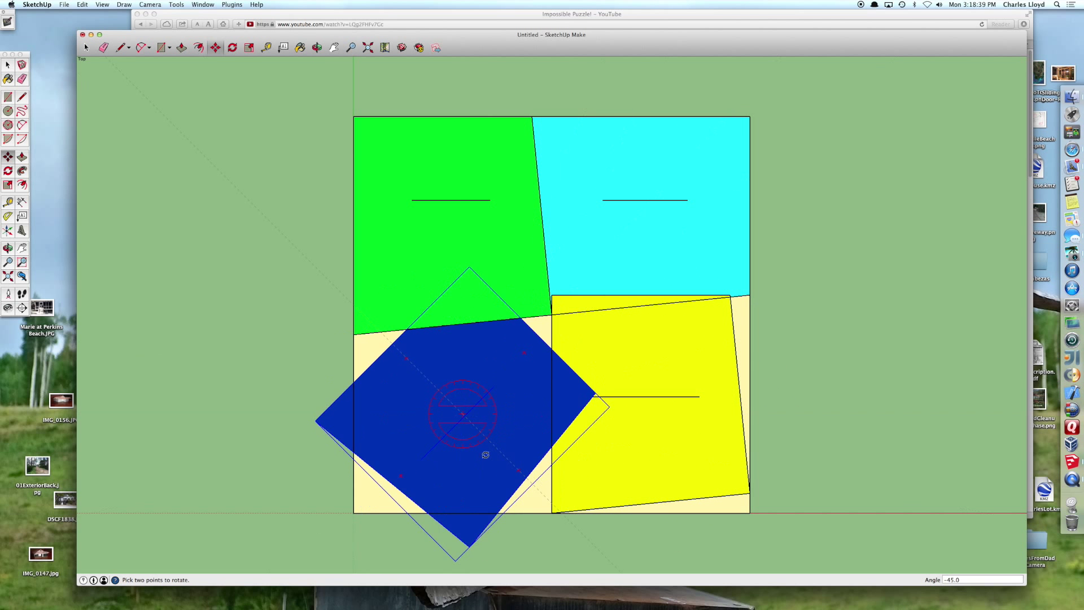
left_click(464, 471)
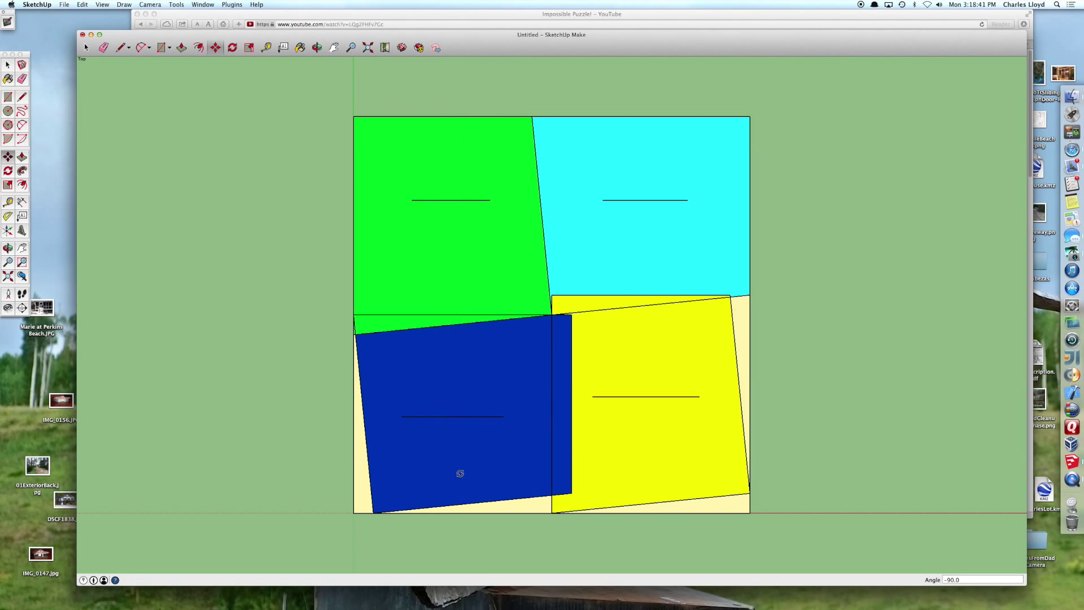
left_click(450, 138)
left_click(452, 276)
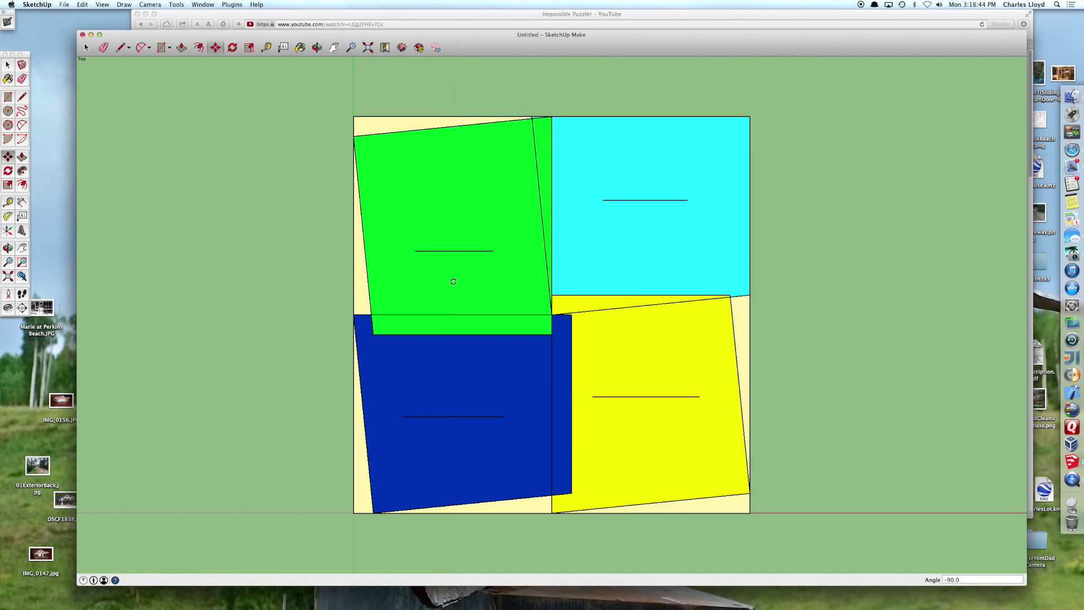
left_click(642, 136)
left_click(724, 194)
left_click(729, 118)
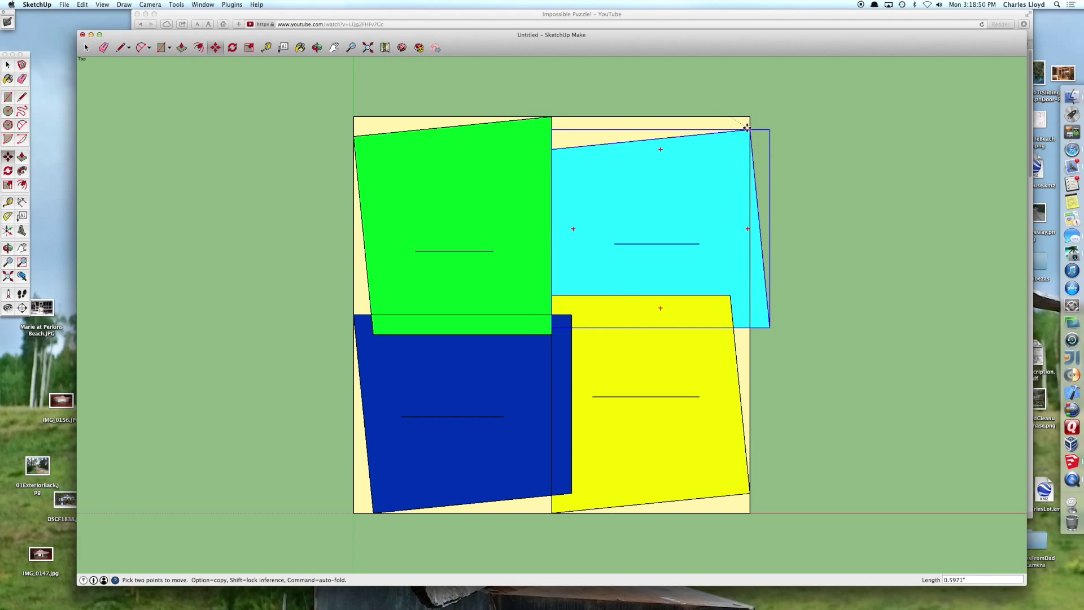
left_click(750, 117)
Step: Move the green, blue and yellow pieces' outer corners onto the square's corners
left_click(357, 137)
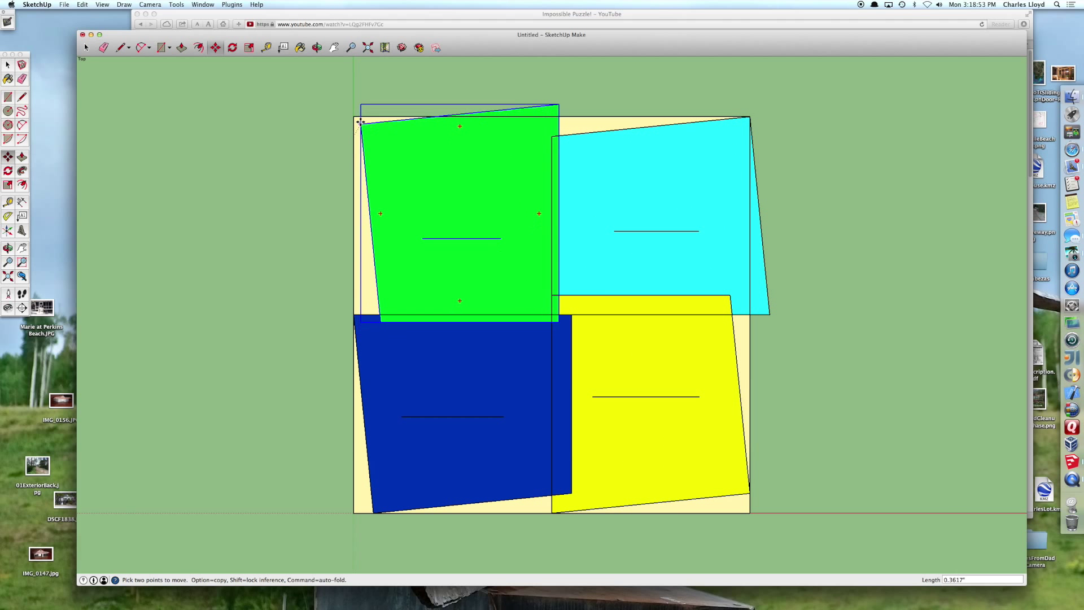
left_click(354, 117)
left_click(373, 512)
left_click(354, 512)
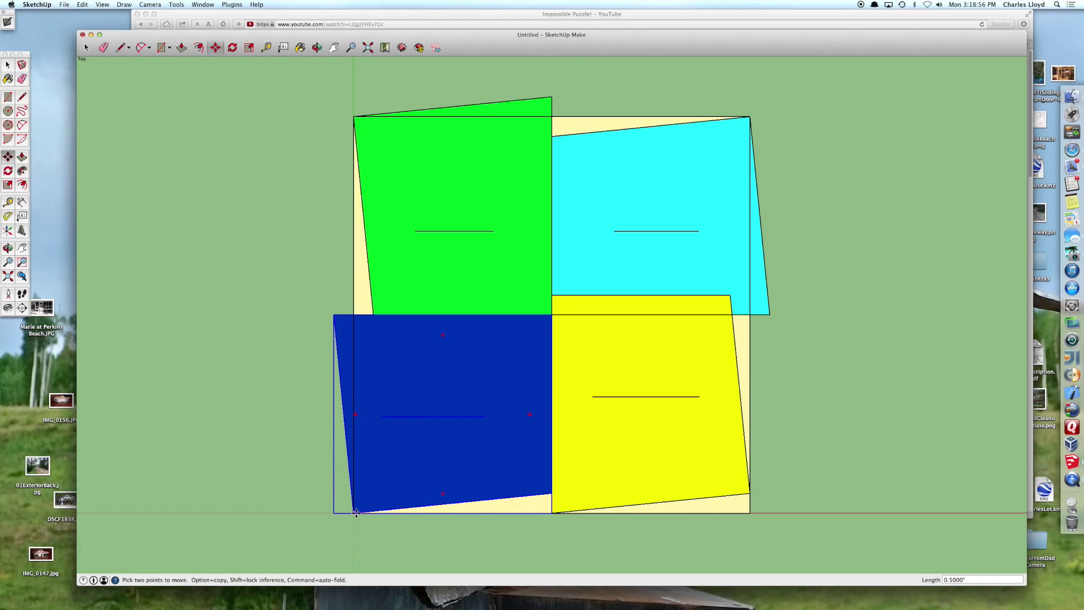
left_click(749, 491)
left_click(750, 513)
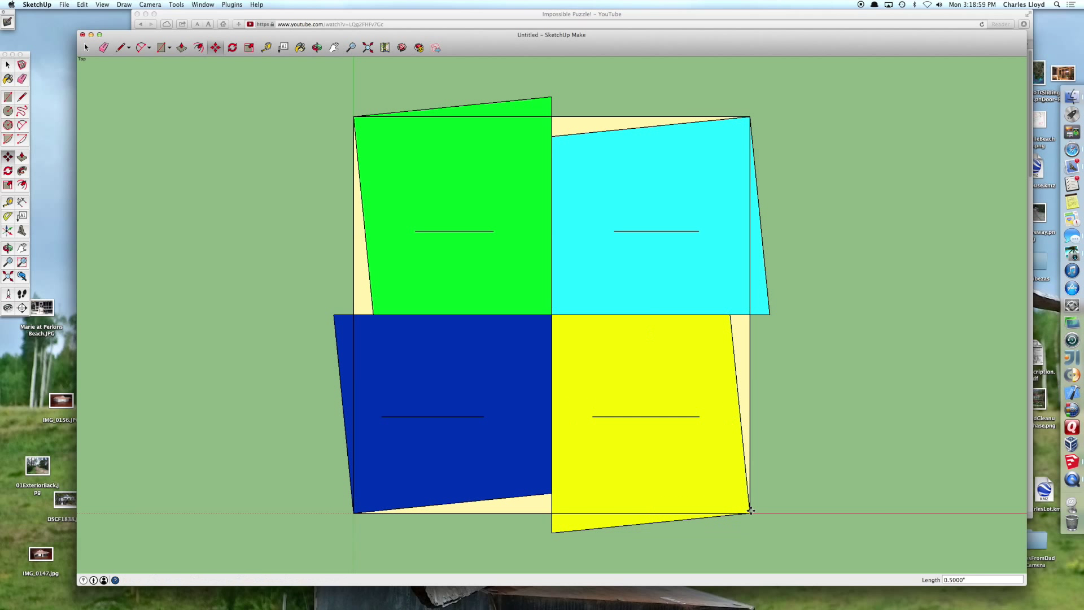
Step: Rotate yellow, blue, green and cyan about their corners until flush with the square's edges
key("q")
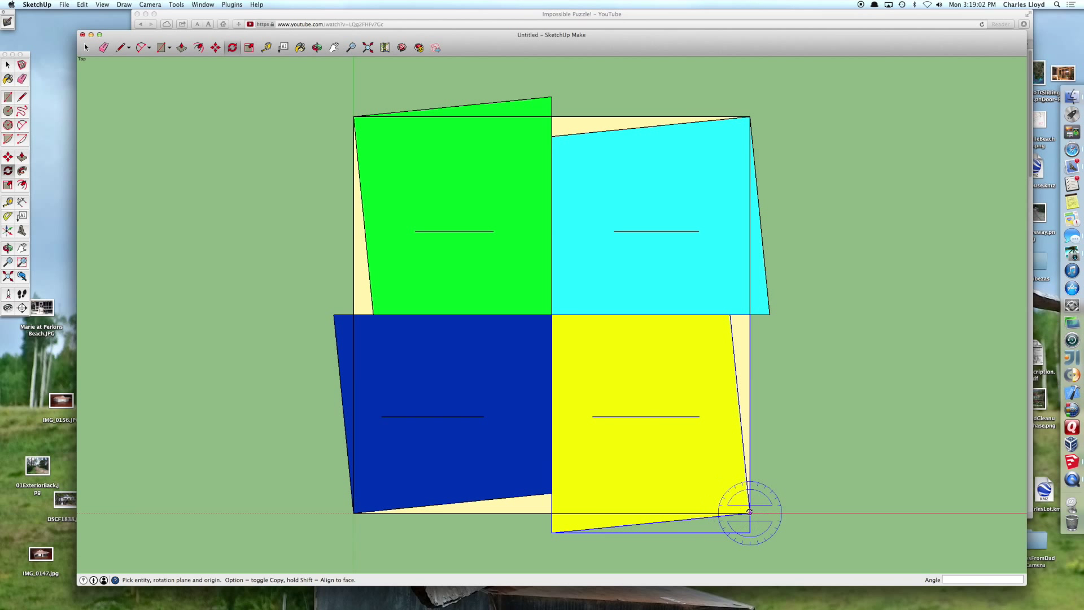
left_click(750, 512)
left_click(555, 532)
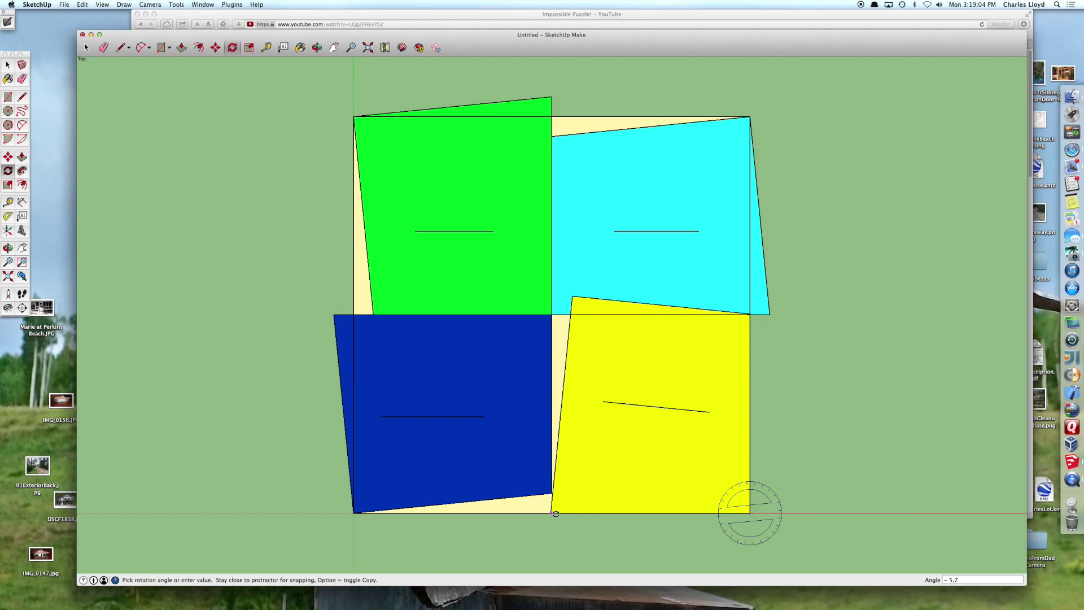
left_click(557, 513)
left_click(354, 513)
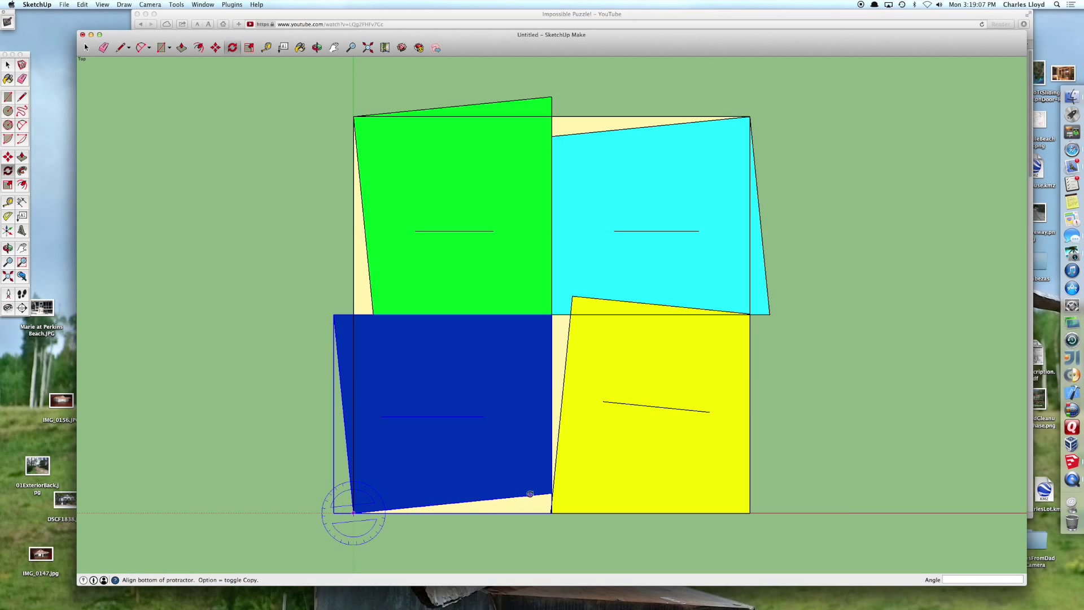
left_click(536, 495)
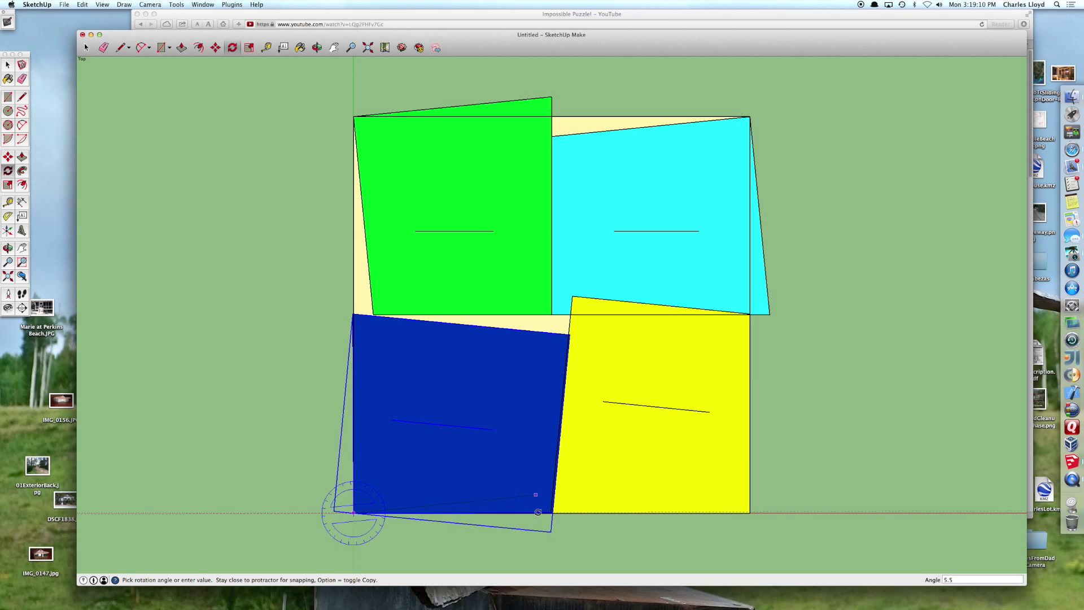
left_click(546, 513)
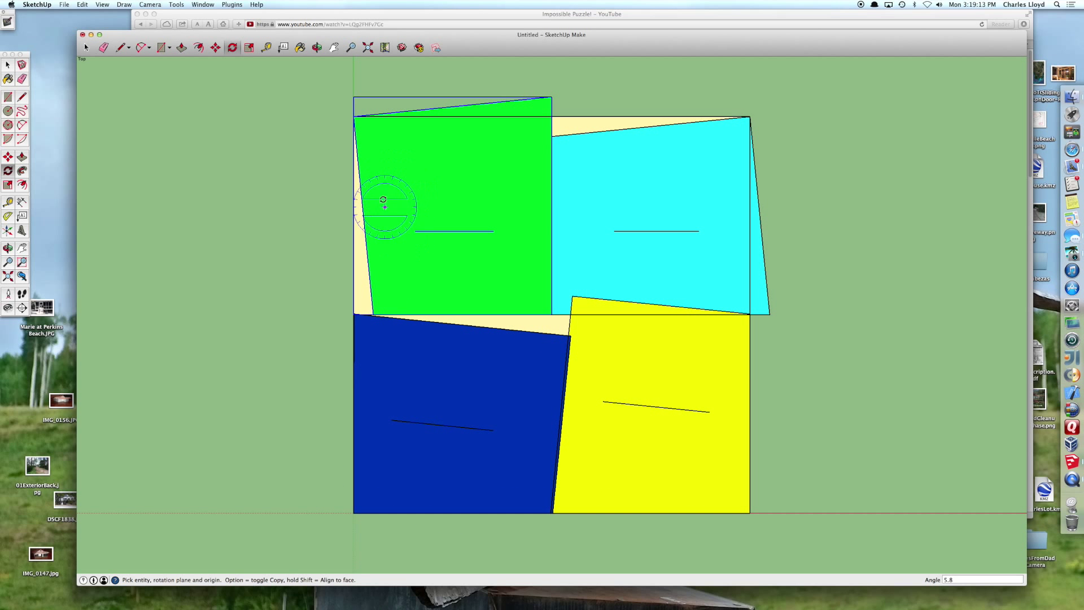
left_click_drag(353, 117, 372, 300)
left_click(354, 312)
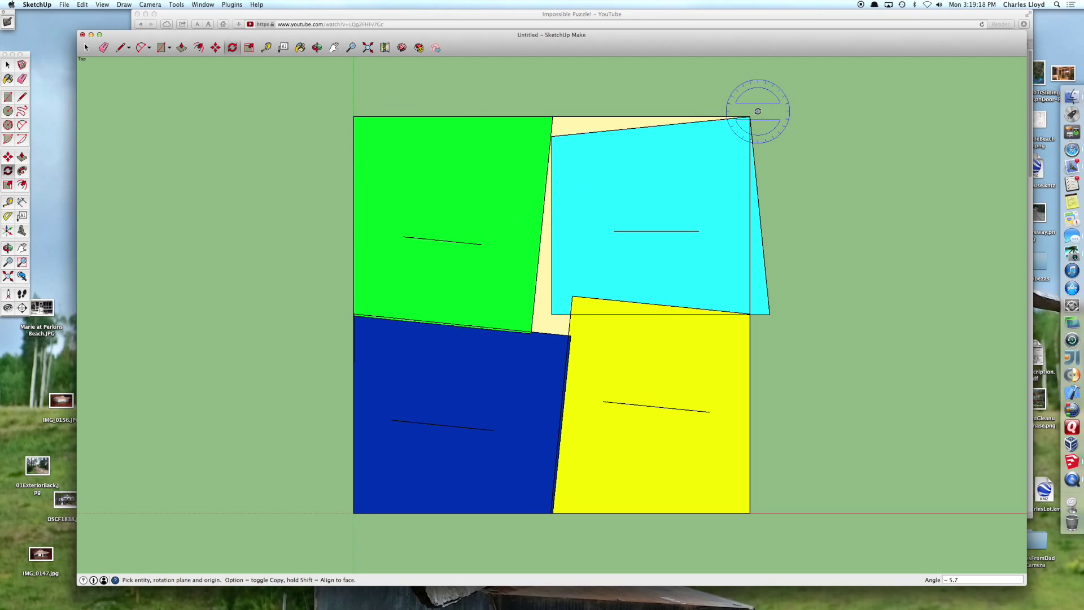
left_click_drag(750, 116, 567, 134)
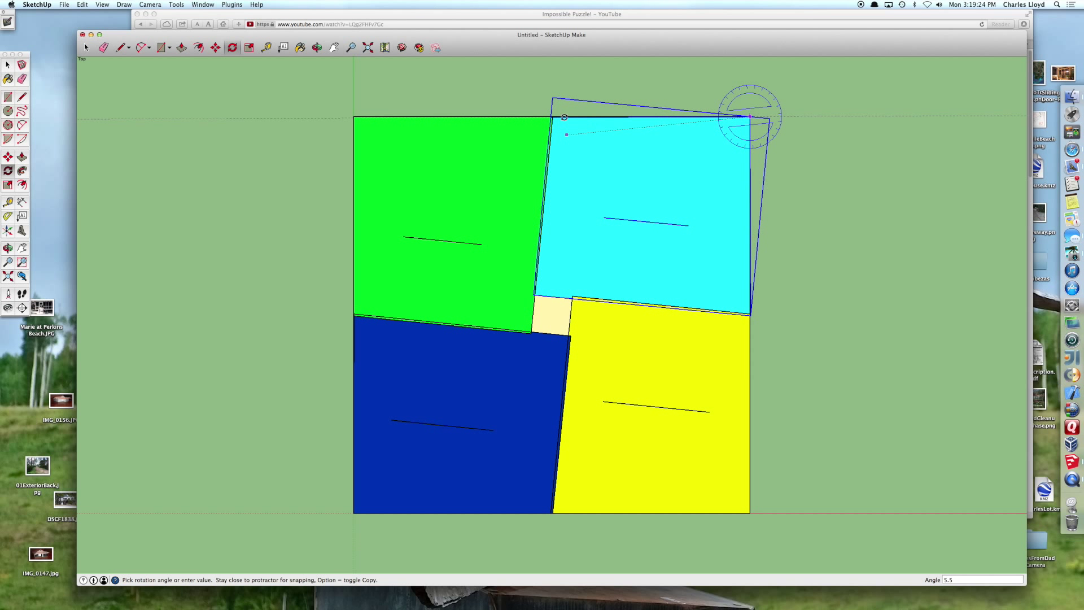
left_click(564, 117)
Step: Rotate the cyan piece about 0.3° about its top-right corner to align its right edge
key("space")
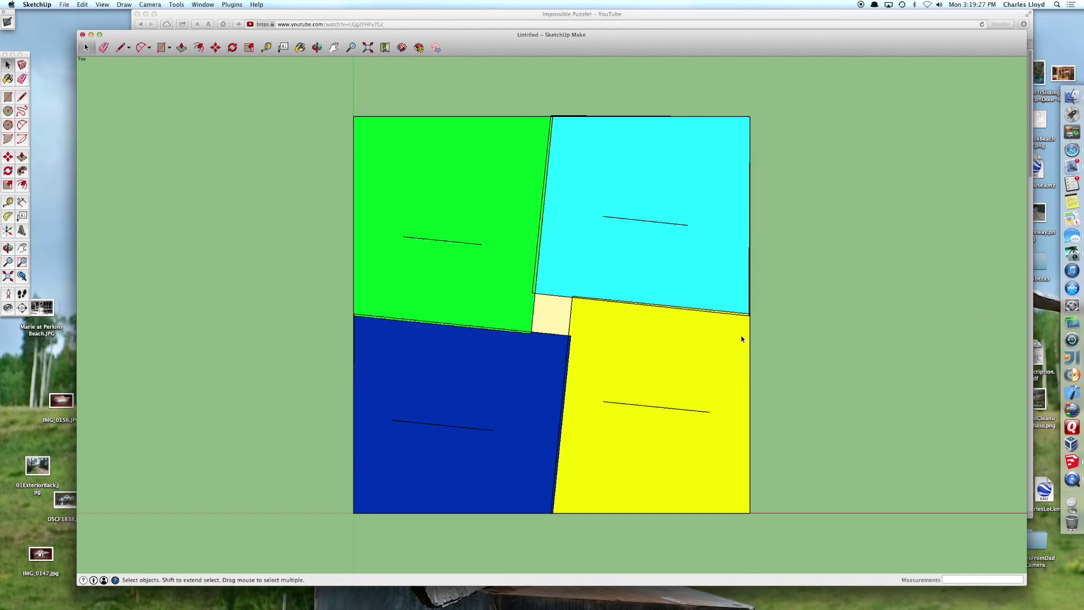
scroll(666, 298, "up", 5)
scroll(666, 301, "up", 2)
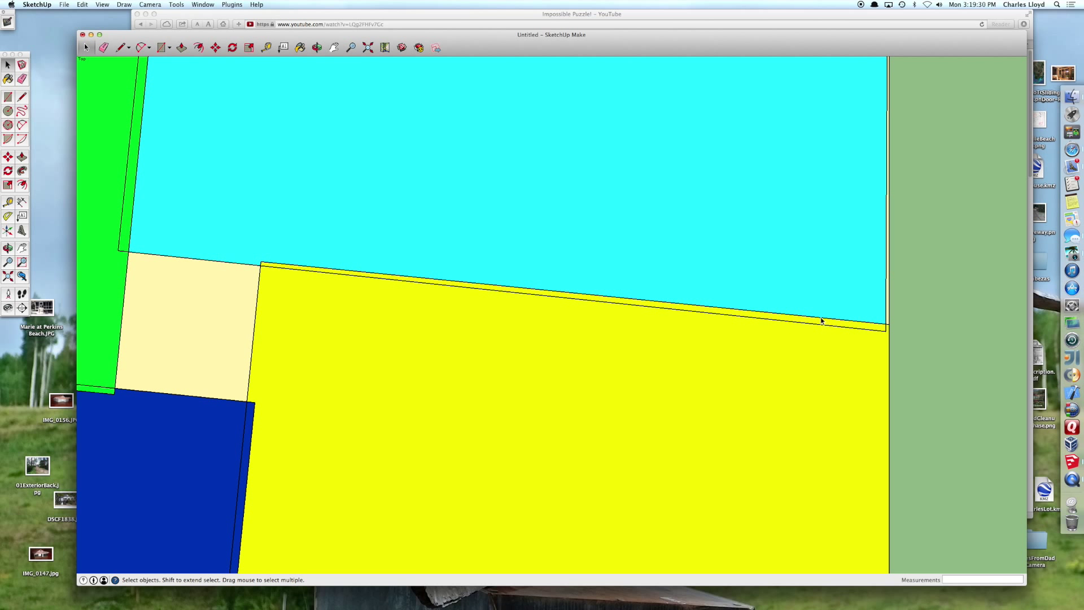
scroll(822, 321, "down", 8)
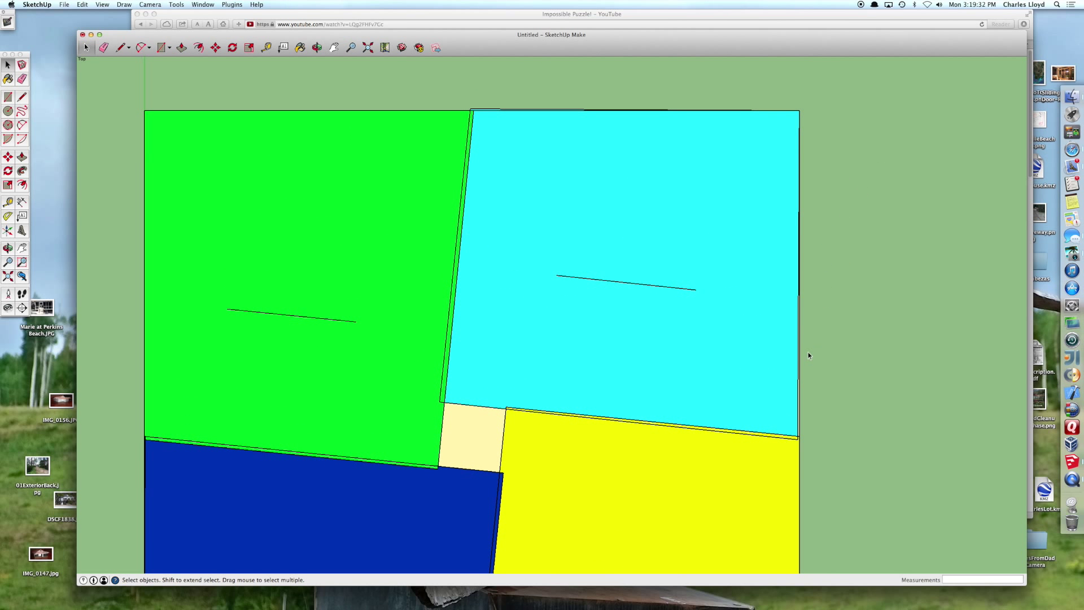
scroll(798, 252, "up", 2)
key("q")
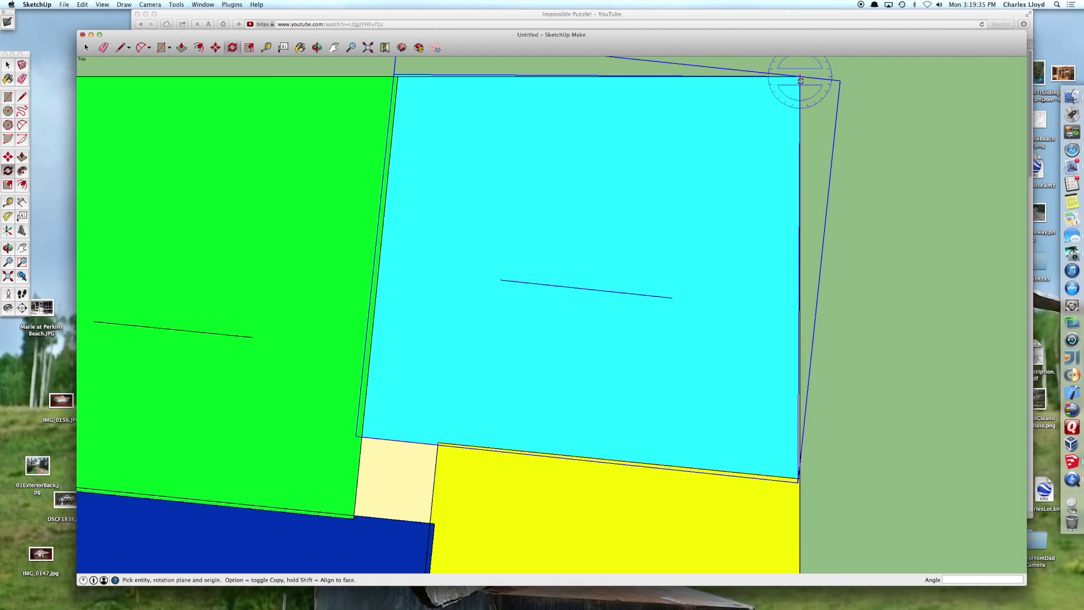
left_click(801, 79)
left_click(801, 455)
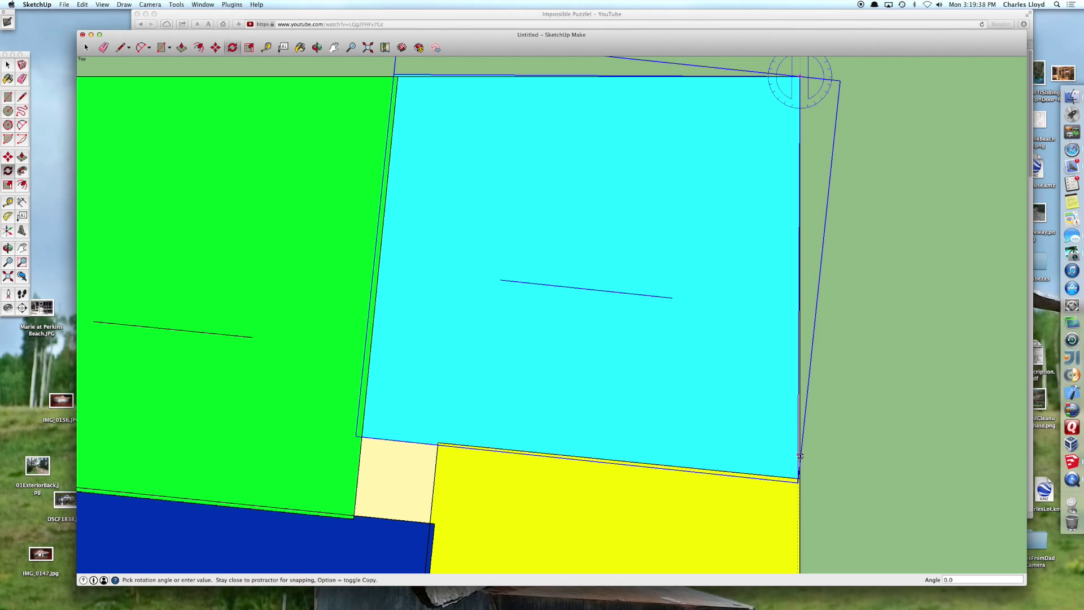
scroll(801, 459, "up", 3)
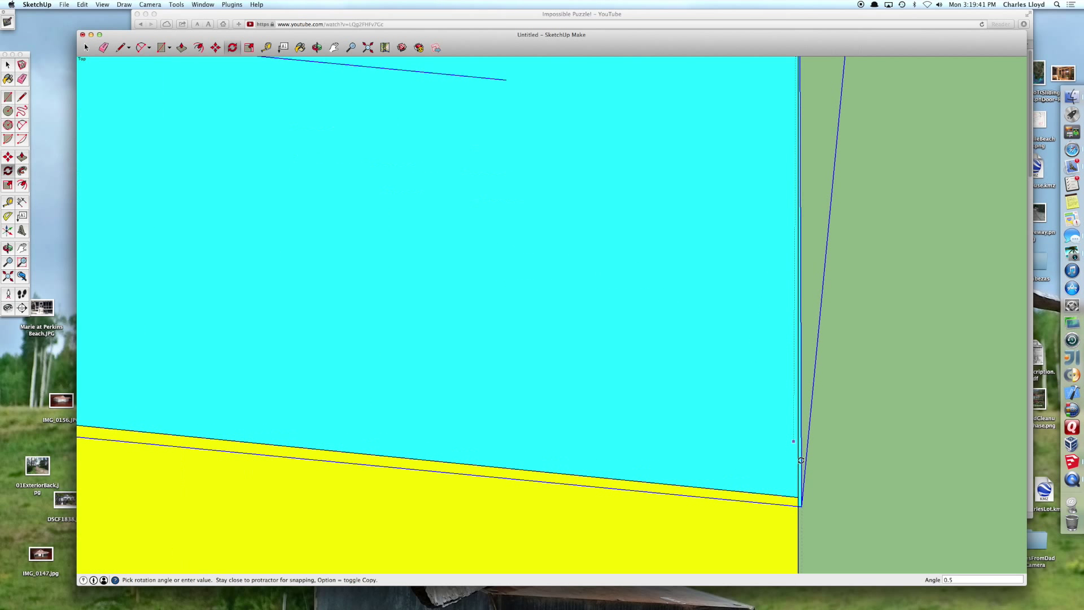
left_click(801, 463)
Step: Pan and zoom the view to frame the whole puzzle
scroll(803, 469, "down", 4)
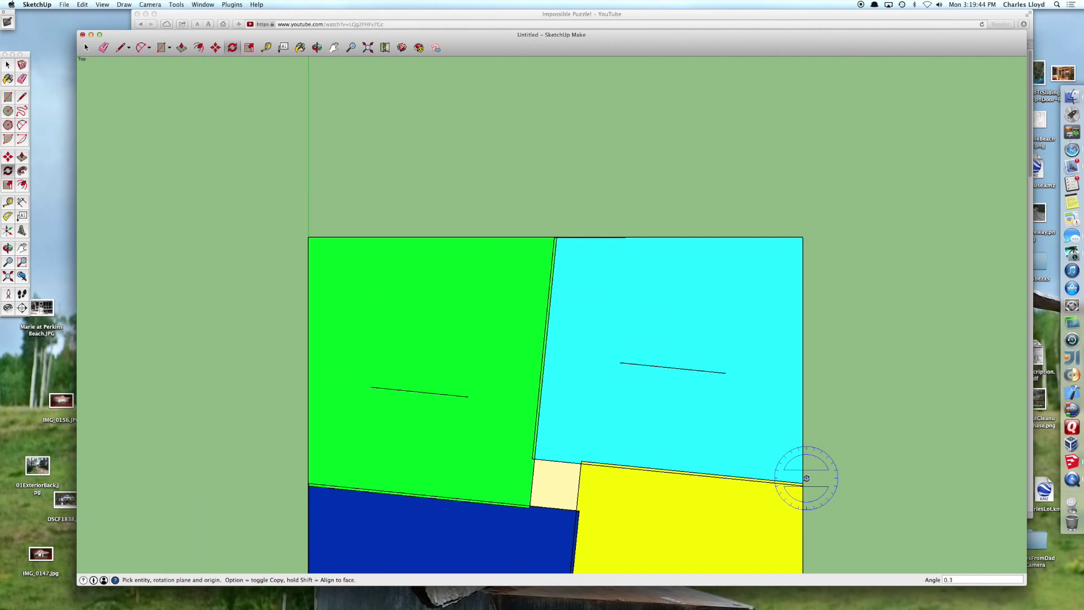
scroll(632, 387, "up", 2)
scroll(460, 186, "up", 3)
scroll(502, 447, "down", 4)
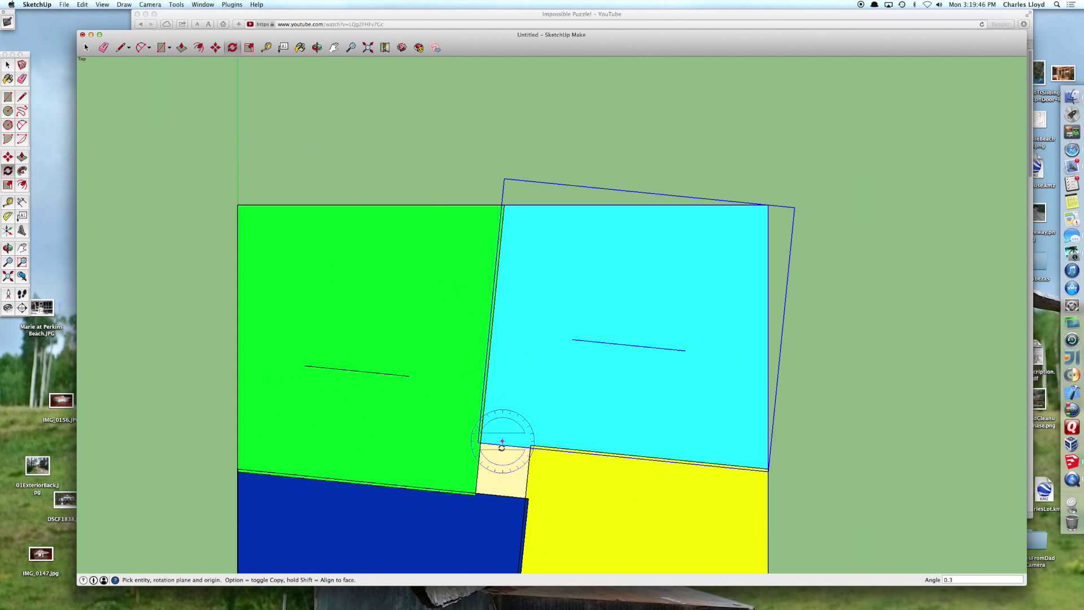
middle_click_drag(502, 446, 625, 259, "shift")
scroll(574, 294, "up", 3)
scroll(633, 316, "up", 2)
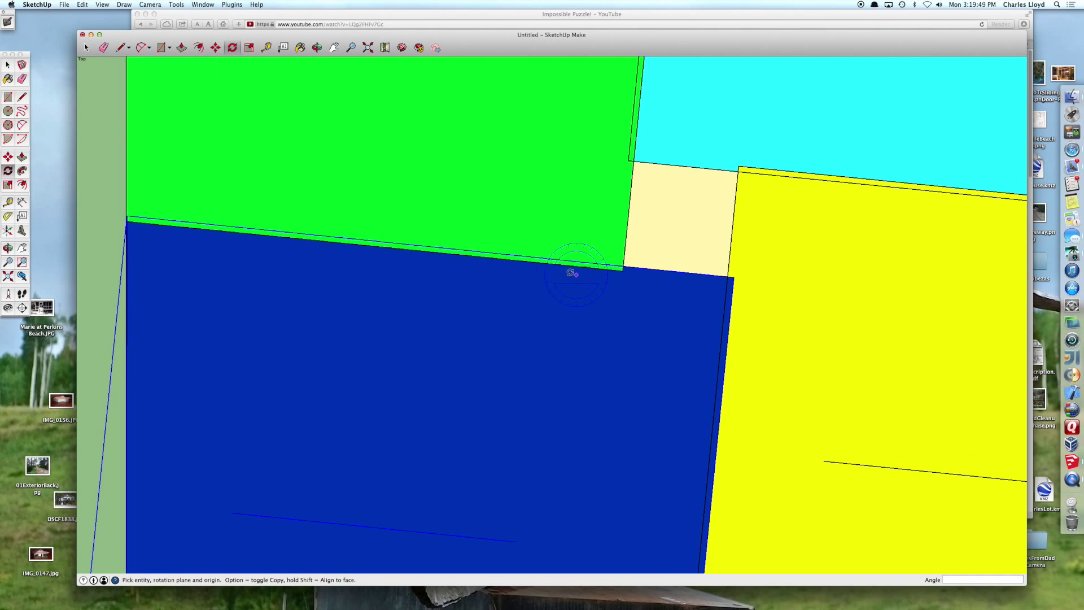
scroll(732, 308, "up", 3)
scroll(735, 307, "down", 4)
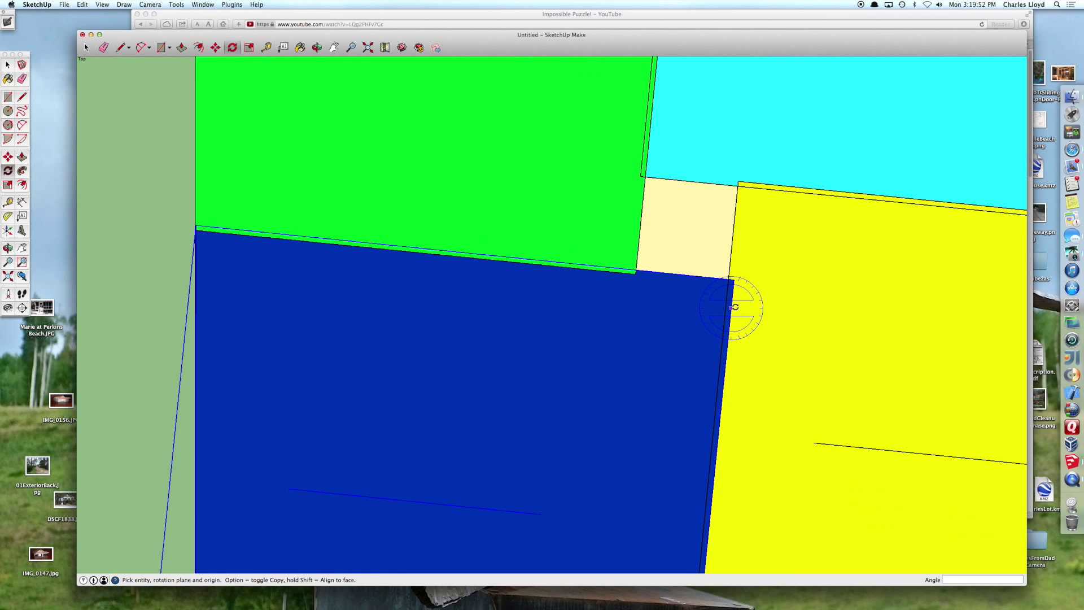
scroll(735, 306, "down", 3)
middle_click_drag(789, 235, 763, 255)
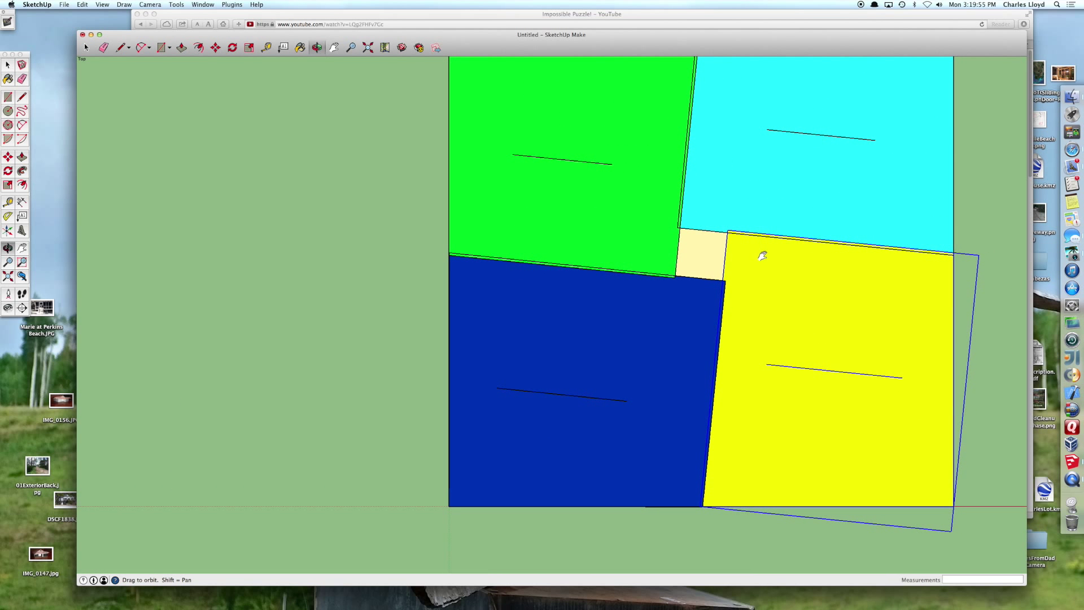
scroll(593, 254, "down", 2)
key("space")
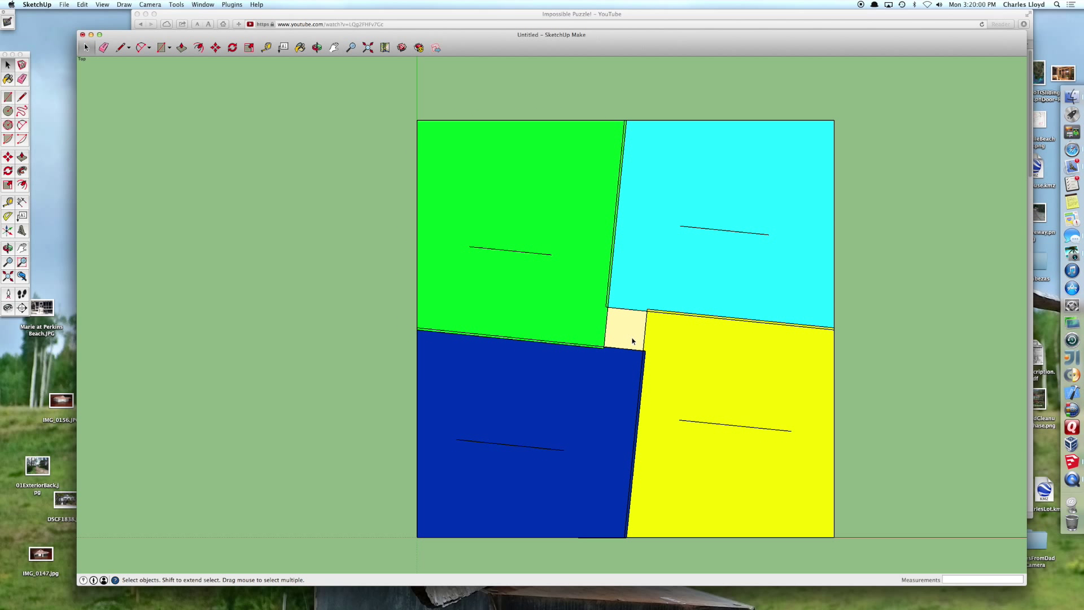
Step: Trace the centre gap into a face, read its 0.8589 in² area, and close Entity Info
key("l")
scroll(609, 307, "up", 5)
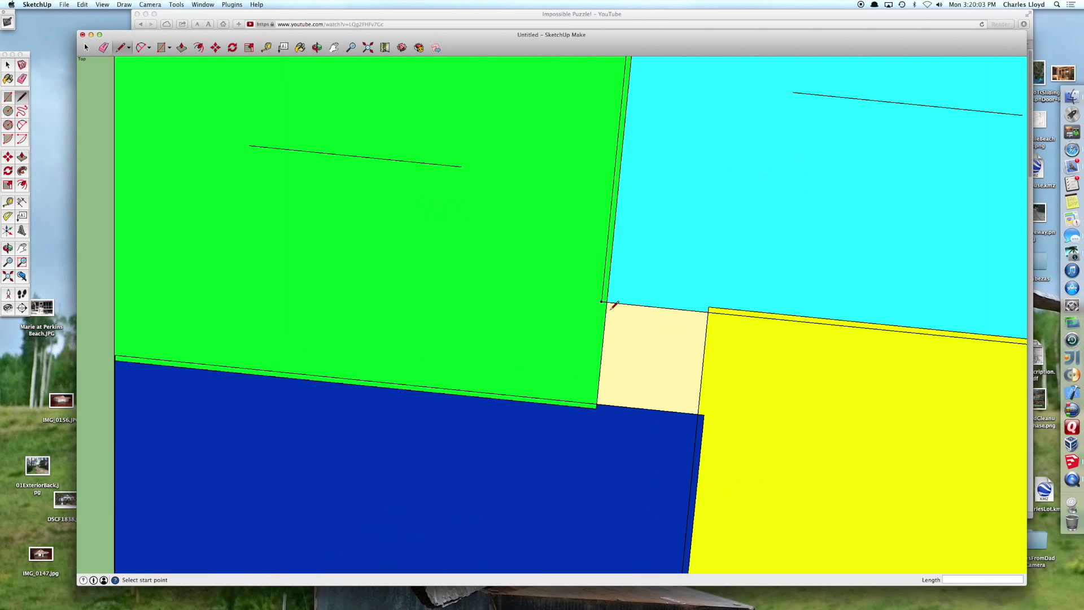
left_click(605, 297)
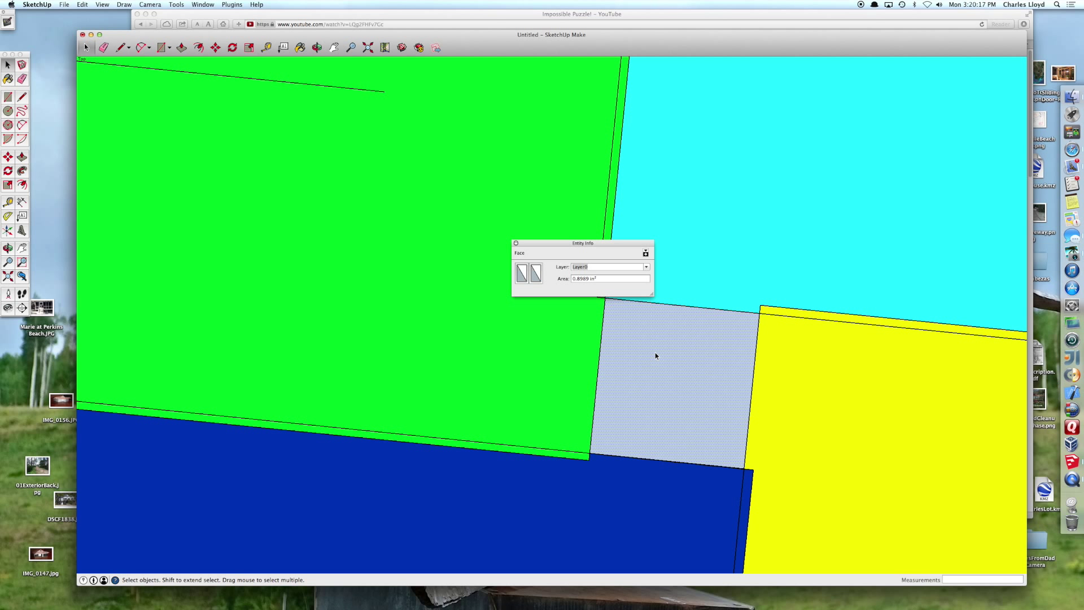
scroll(655, 356, "down", 10)
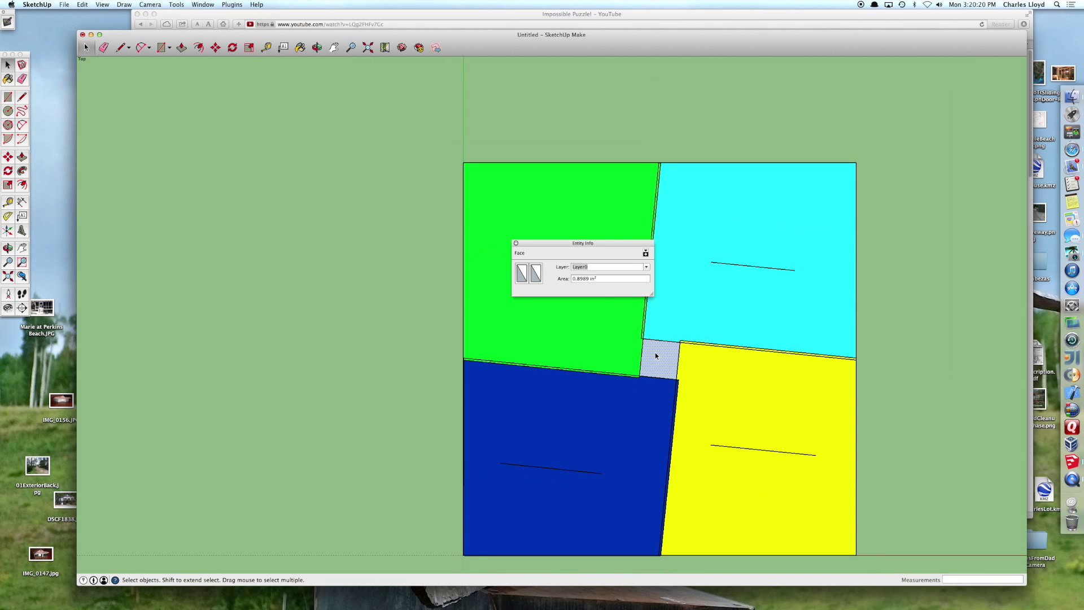
scroll(655, 356, "down", 2)
left_click(516, 243)
Step: Trace lines along the yellow piece's top edge to close the thin overlap strip into a face
scroll(740, 390, "up", 8)
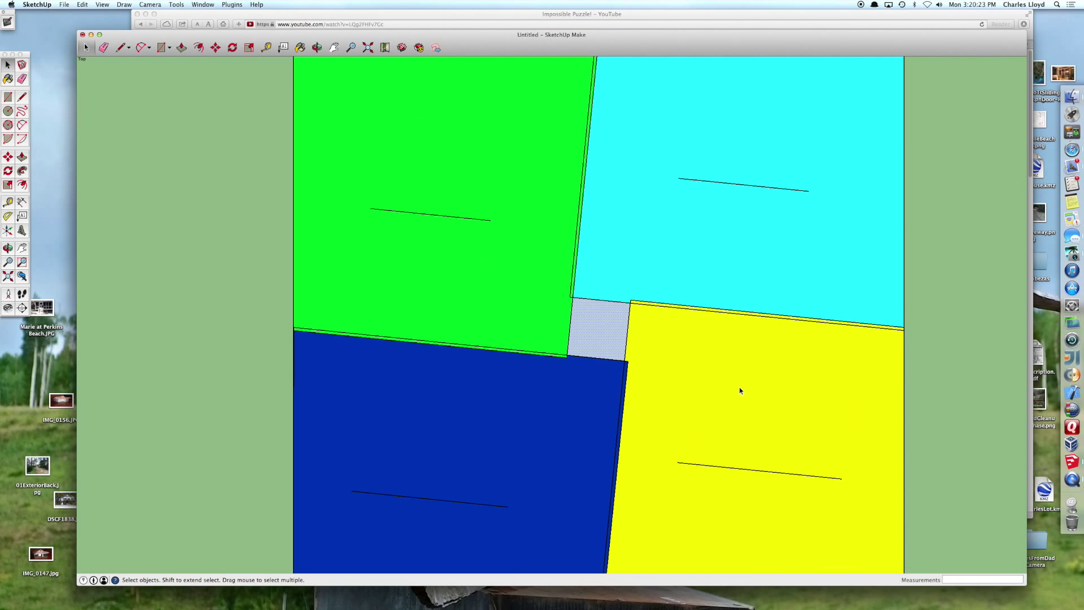
scroll(740, 390, "up", 10)
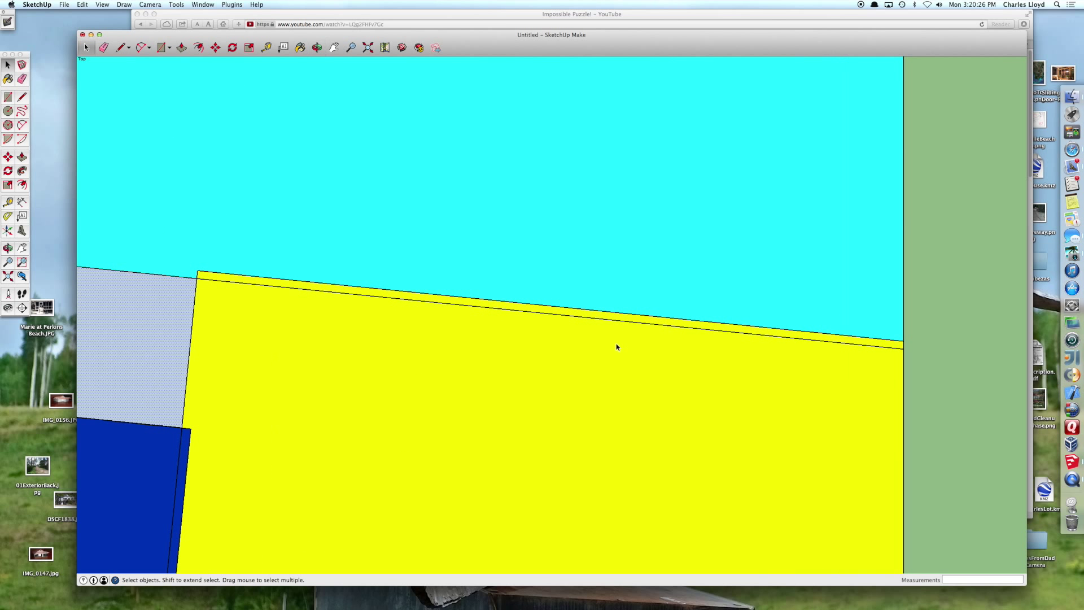
key("l")
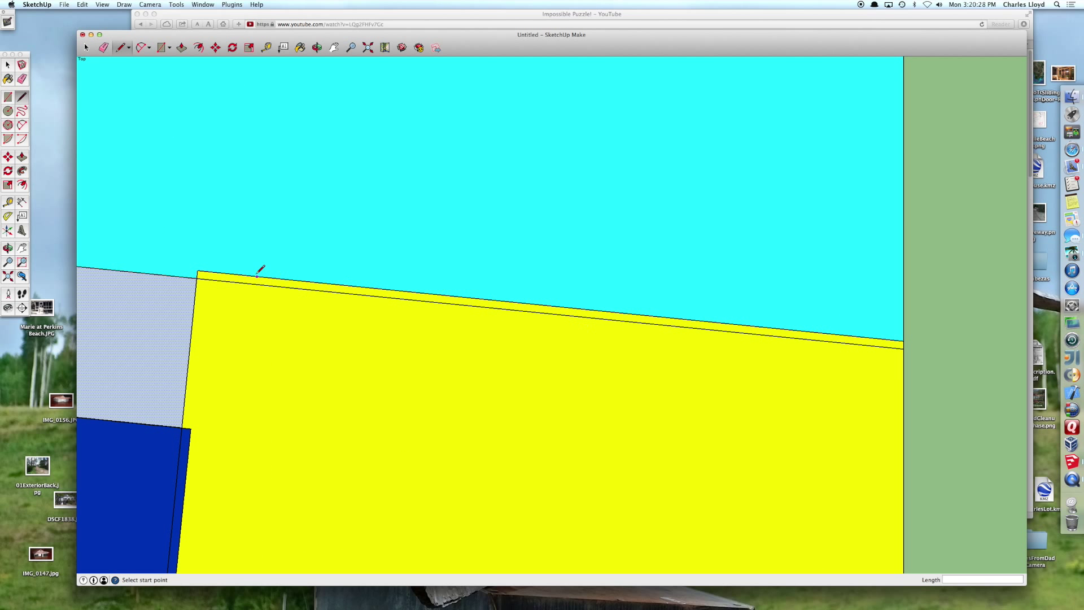
key("space")
key("l")
left_click(197, 275)
left_click(904, 341)
left_click(198, 274)
key("space")
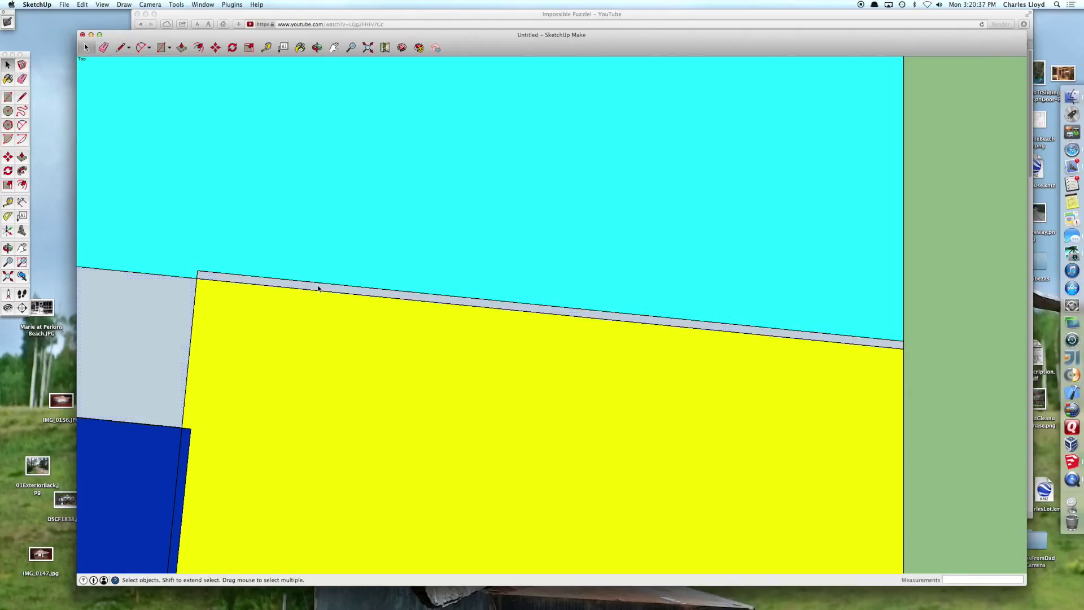
Step: Select the strip face to read its 0.2252 in² area, then calculate .2252*4 in Alfred
double_click(318, 288)
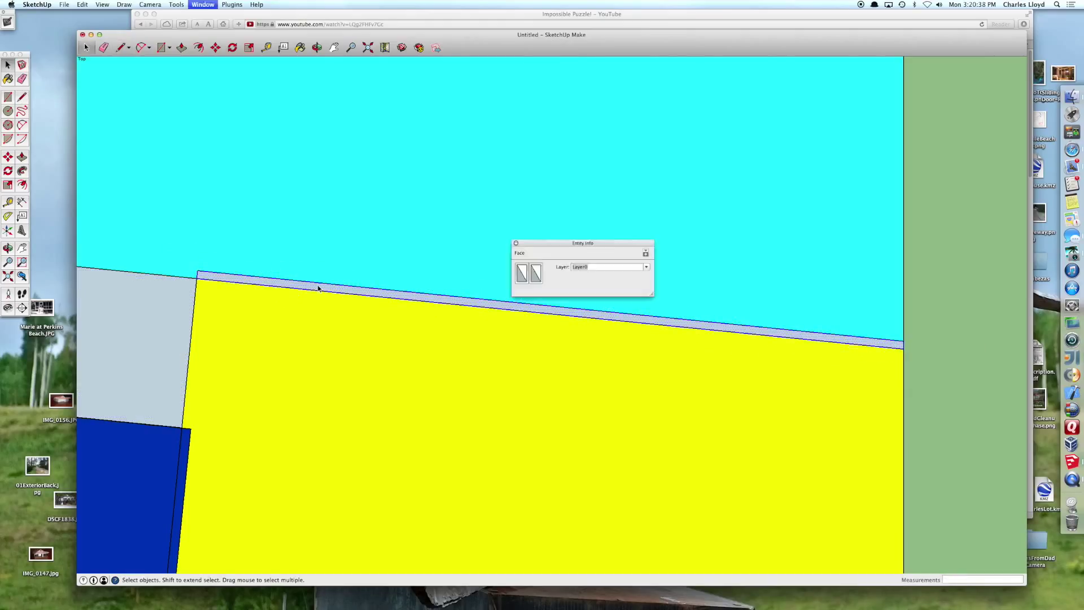
left_click(516, 311)
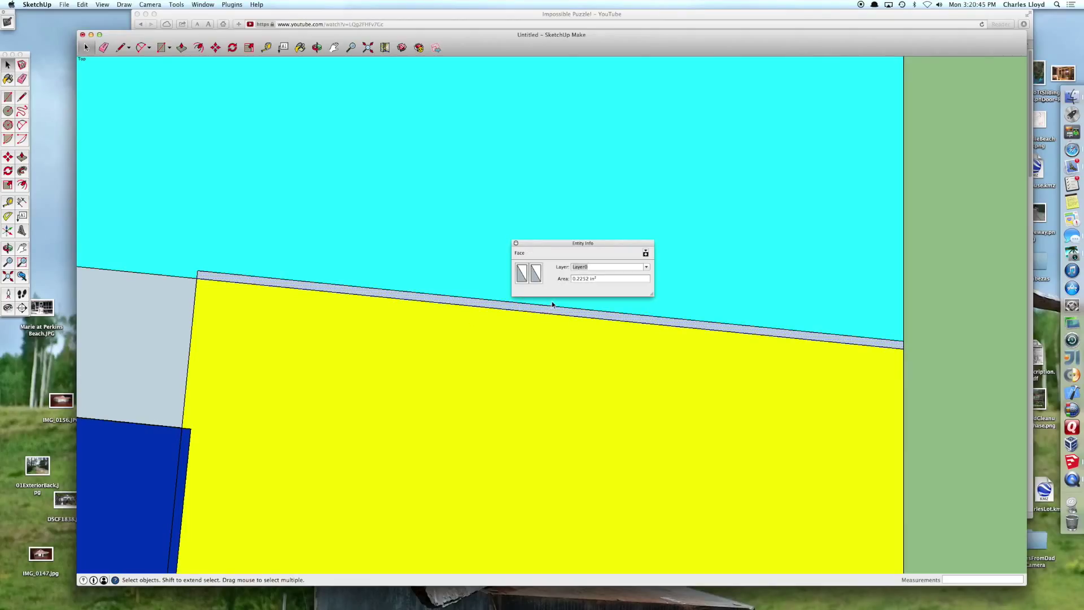
key("alt+space")
type(".225")
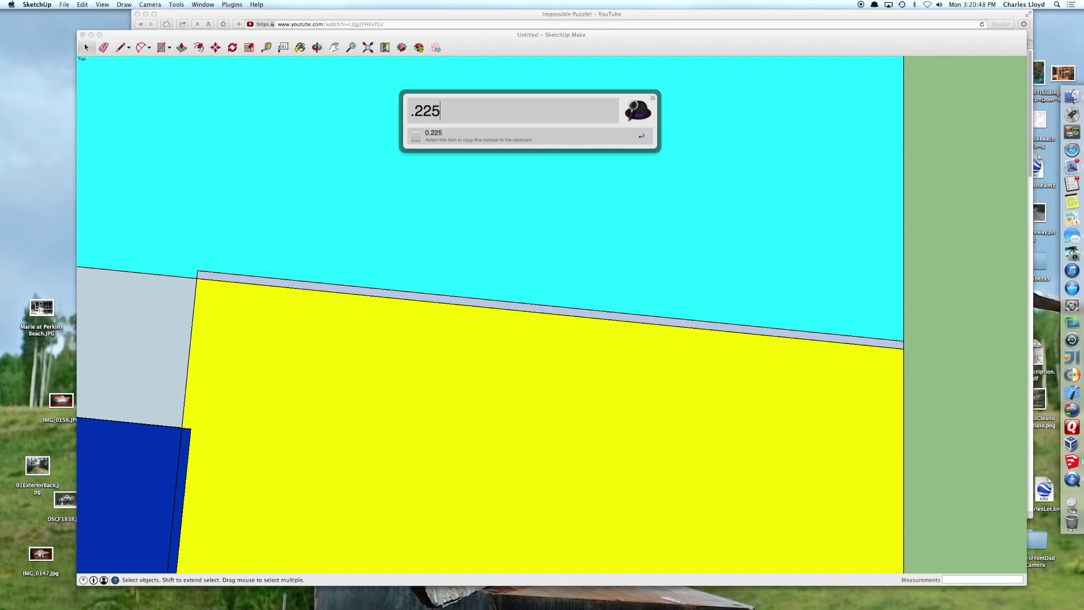
type("2*4")
Step: Compare Alfred's 0.9008 result with the centre gap face's 0.8589 in² area in SketchUp
scroll(446, 392, "down", 4)
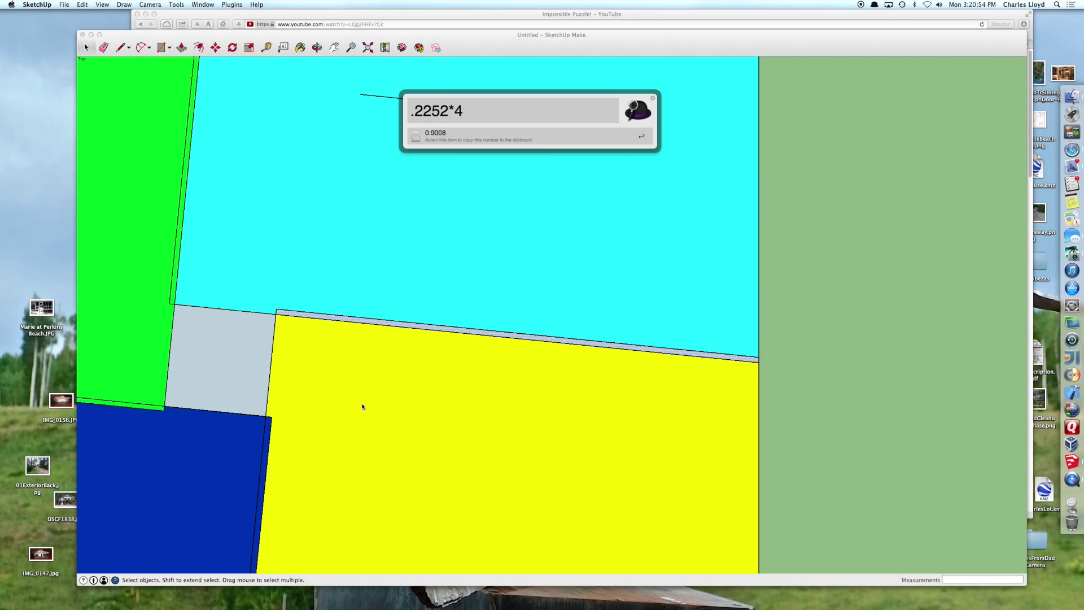
type("r")
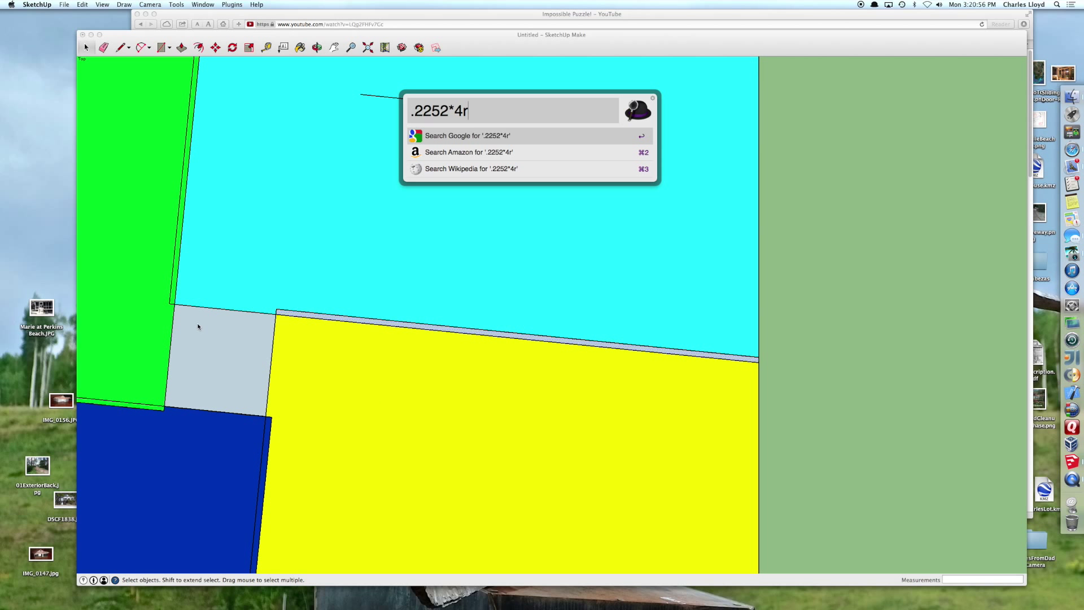
left_click(198, 327)
key("r")
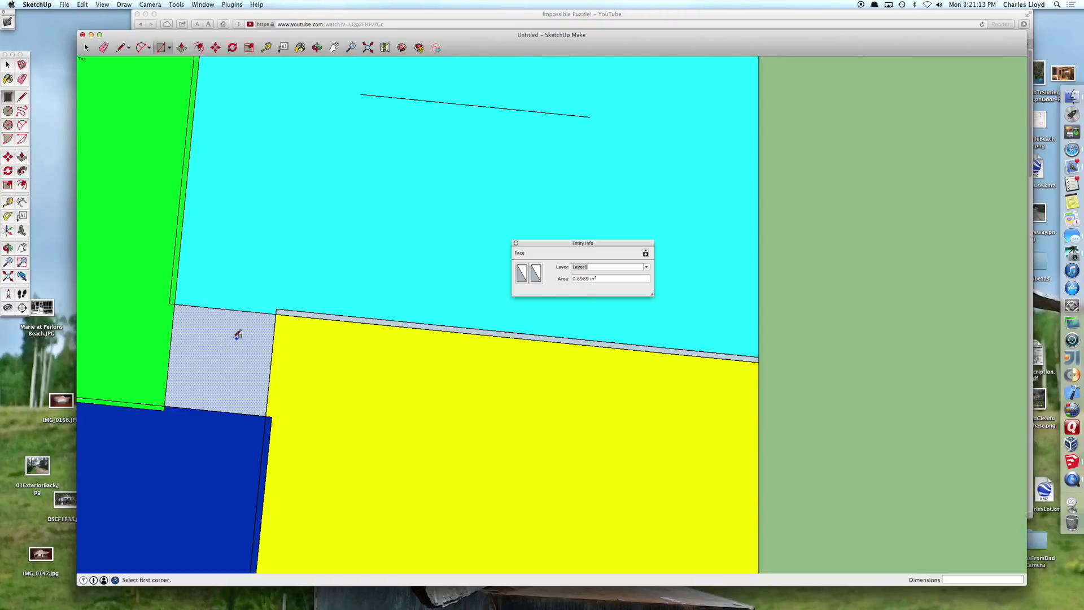
mouse_move(235, 334)
middle_mouse_down("shift")
mouse_move(824, 342)
mouse_move(811, 346)
mouse_move(755, 496)
mouse_move(760, 511)
middle_mouse_up("shift")
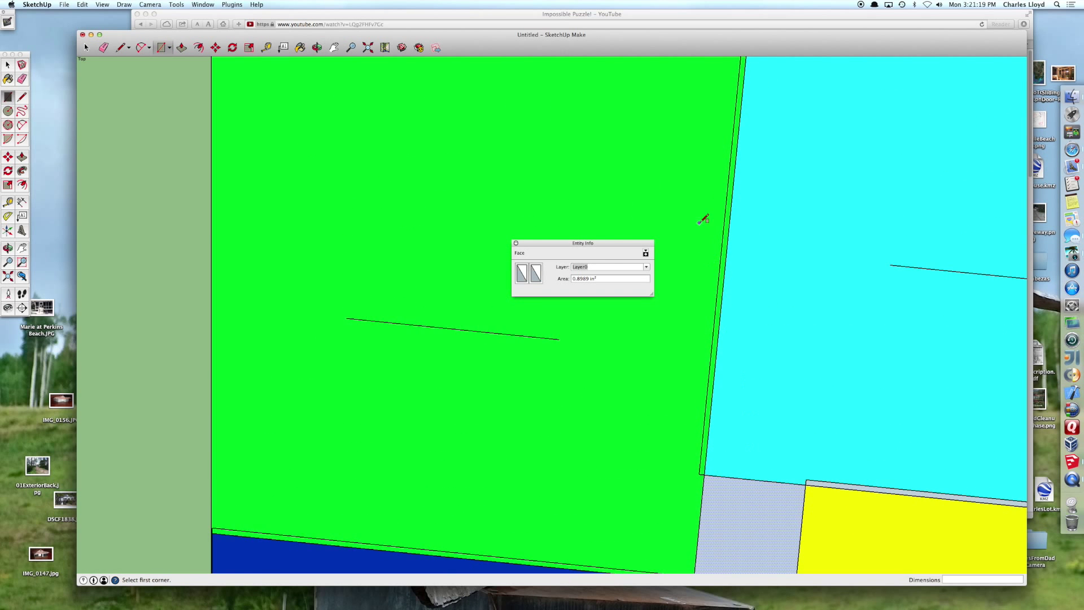
mouse_move(704, 218)
middle_mouse_down("shift")
mouse_move(710, 409)
mouse_move(570, 91)
middle_mouse_up("shift")
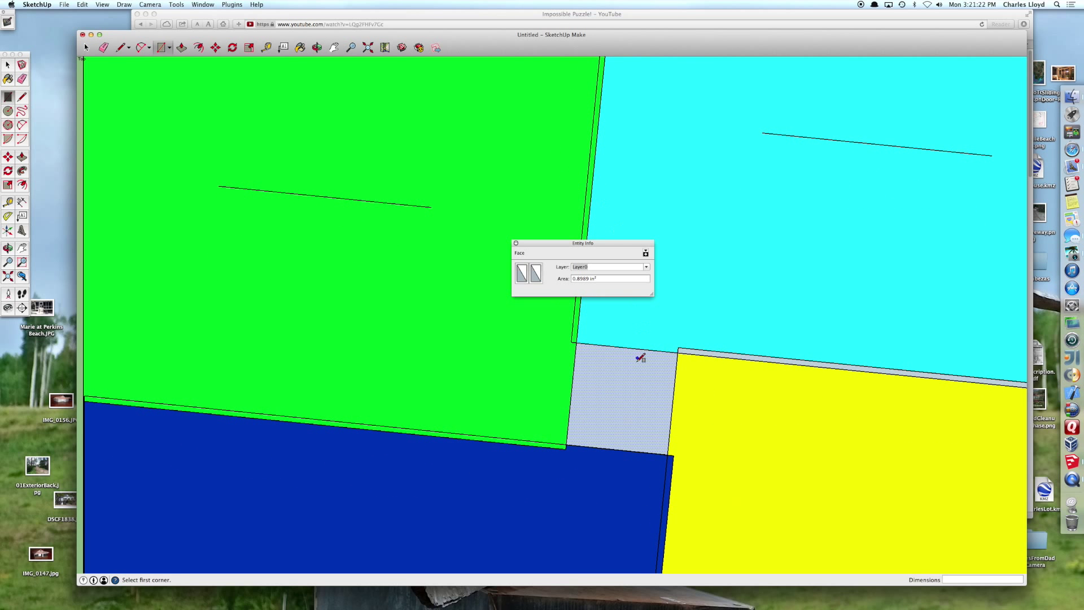
middle_click_drag(631, 377, 615, 337, "shift")
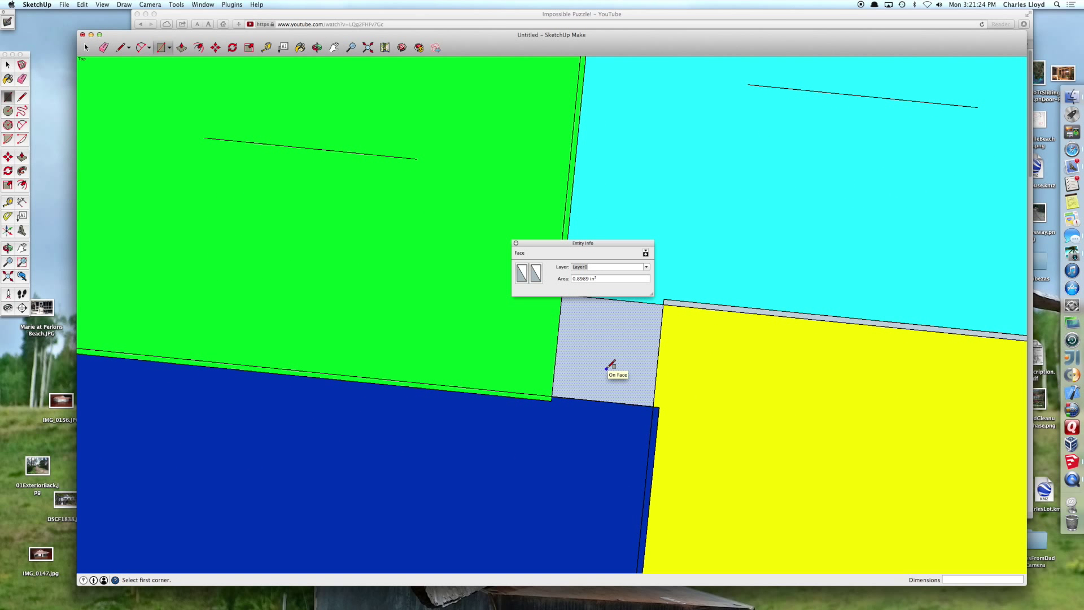